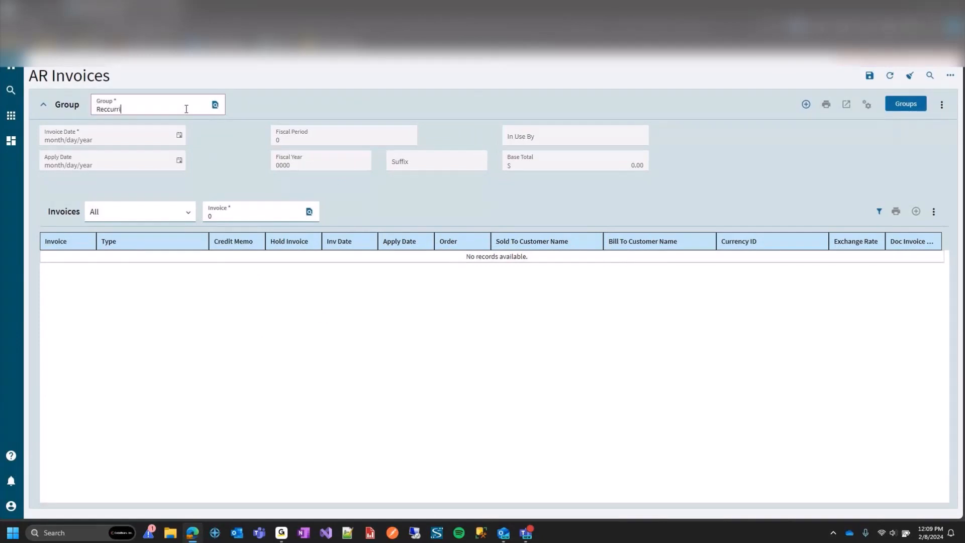
Step: Add a new AR invoice group named Reccurri and set its invoice date to 2/1/2022
{"action": "key", "text": "Tab"}
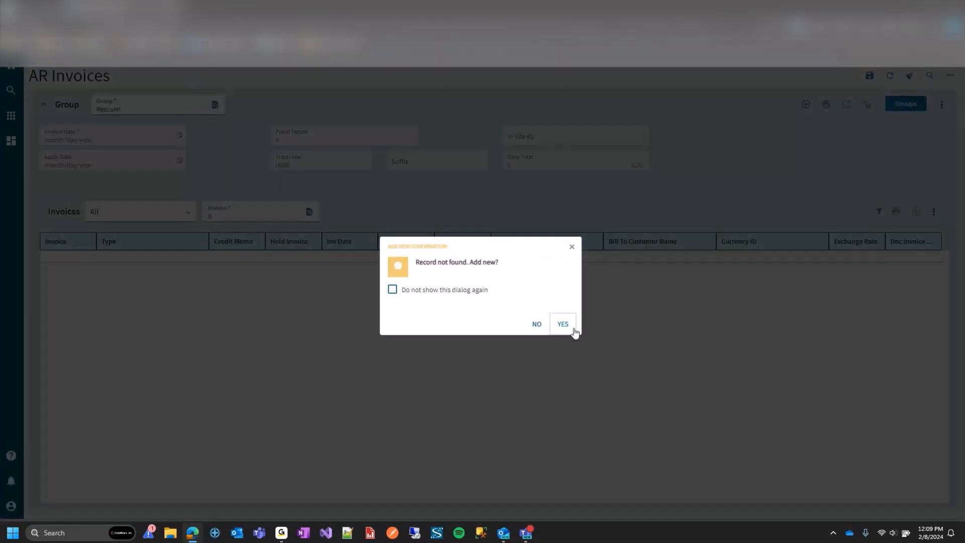
{"action": "left_click", "coordinate": [563, 324]}
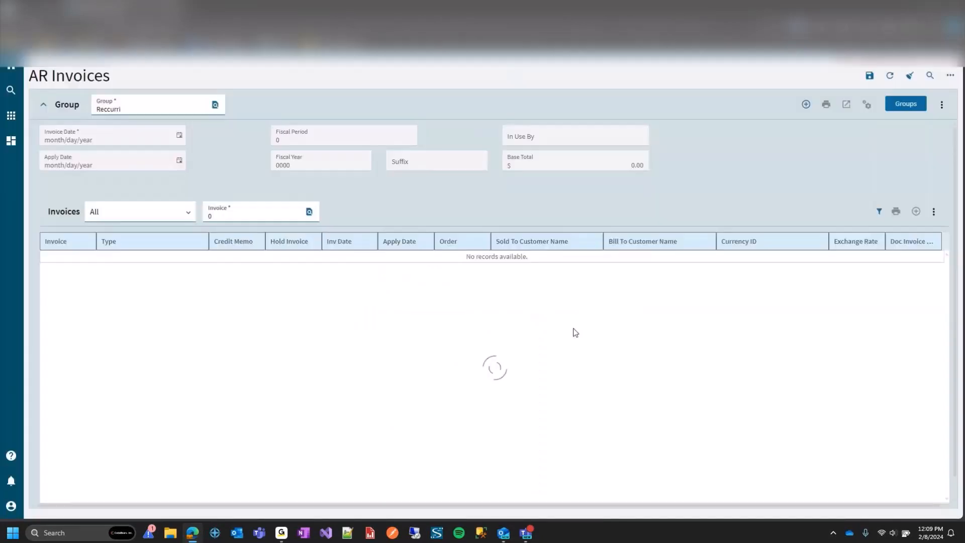
{"action": "left_click", "coordinate": [179, 135]}
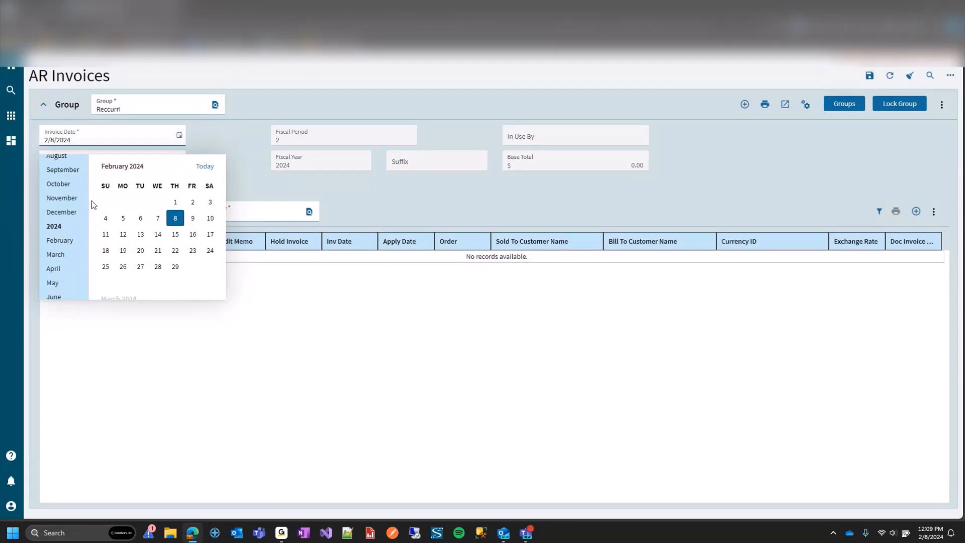
{"action": "left_click", "coordinate": [136, 167]}
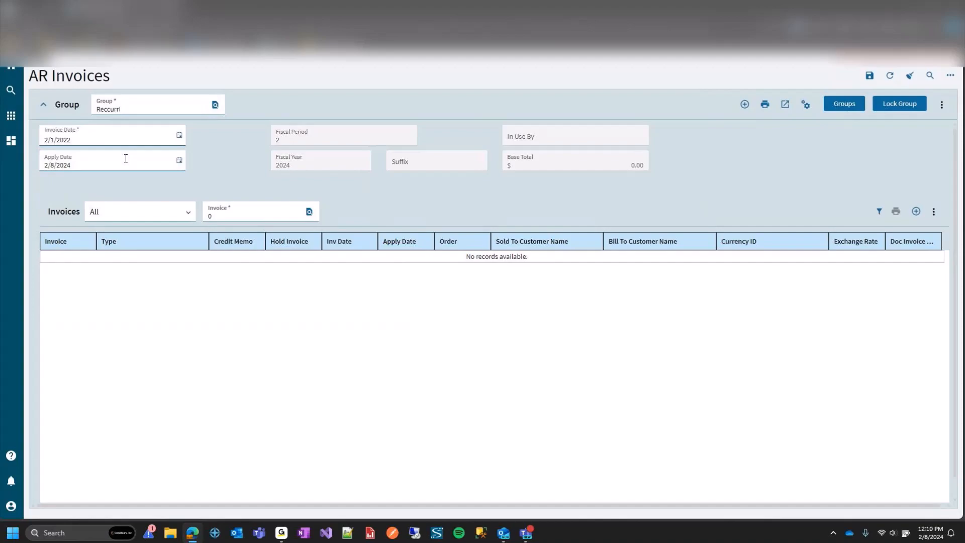
{"action": "double_click", "coordinate": [126, 158]}
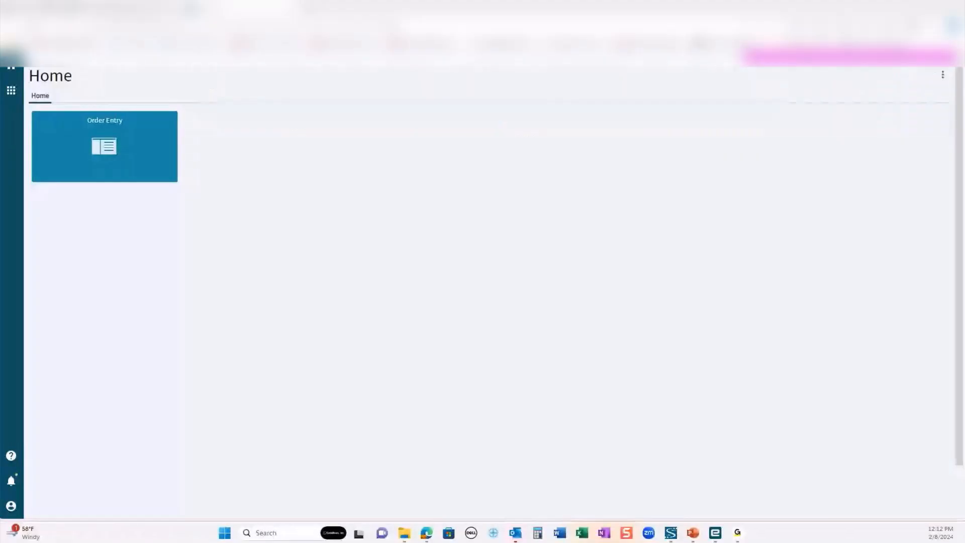
Step: Open AR Invoice Entry from the Accounts Receivable general operations under Financial Management
{"action": "left_click", "coordinate": [14, 92]}
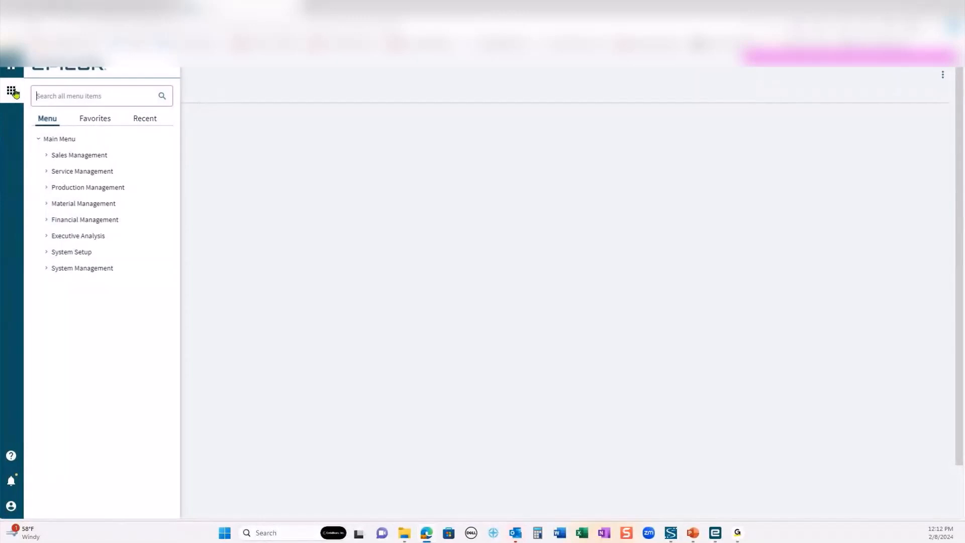
{"action": "left_click", "coordinate": [61, 219]}
{"action": "left_click", "coordinate": [87, 236]}
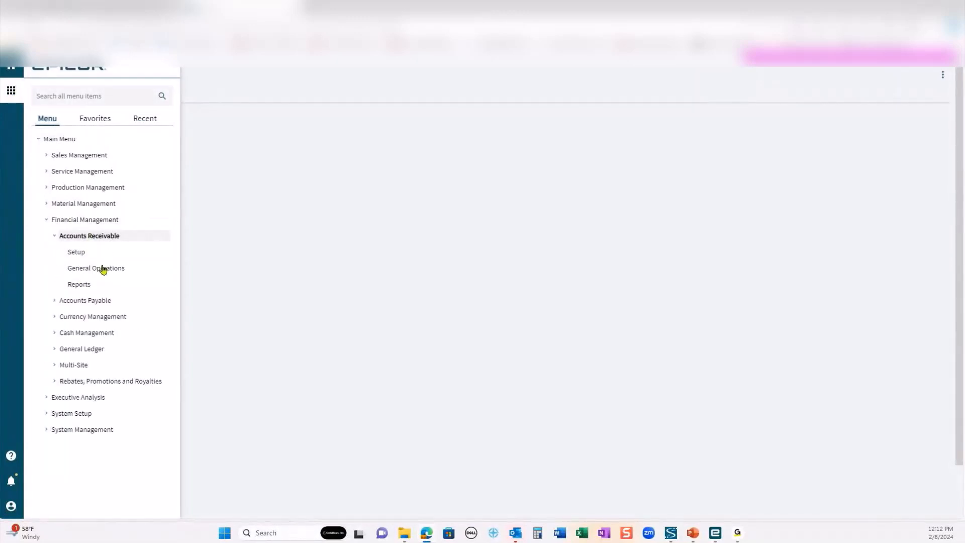
{"action": "left_click", "coordinate": [103, 269]}
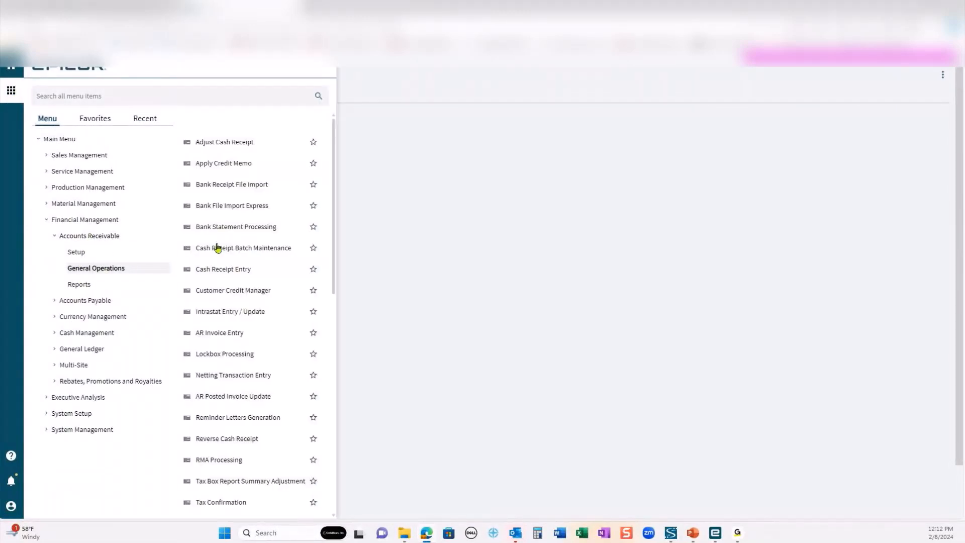
{"action": "left_click", "coordinate": [234, 334]}
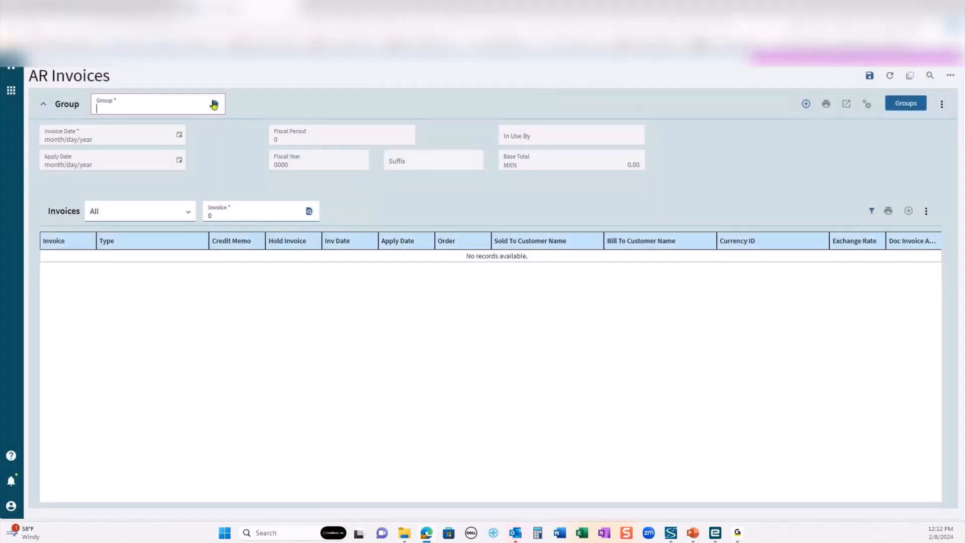
Step: Search the invoice groups and load the group Testrecu
{"action": "left_click", "coordinate": [213, 105]}
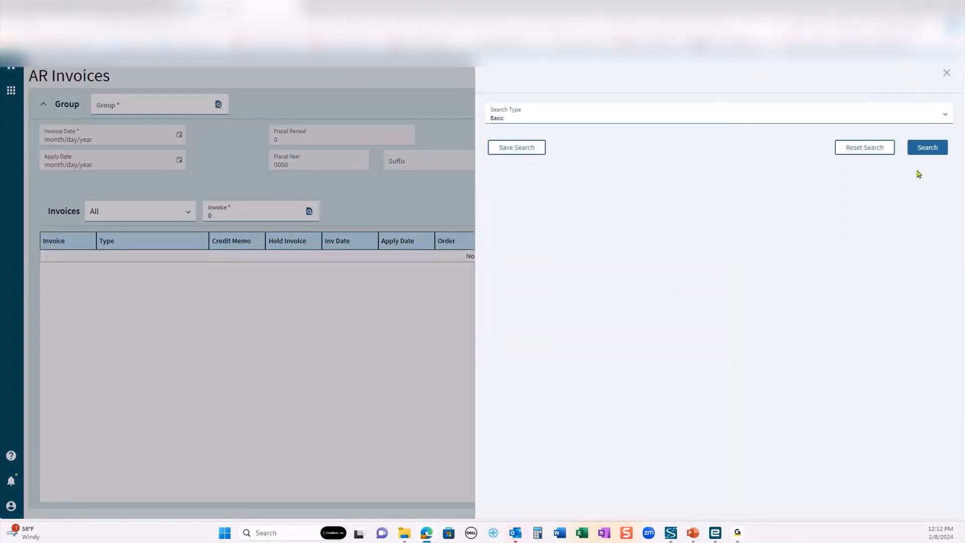
{"action": "left_click", "coordinate": [927, 147]}
{"action": "left_click", "coordinate": [504, 240]}
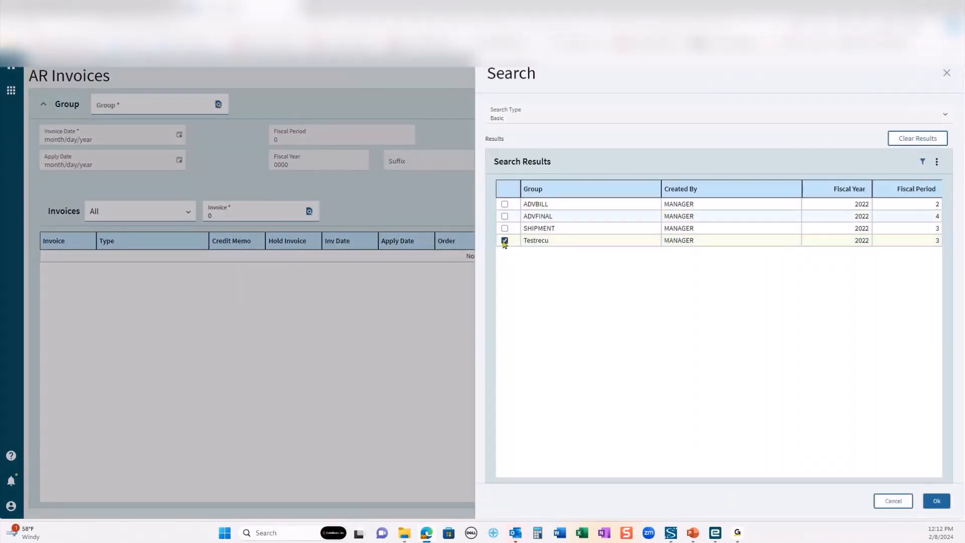
{"action": "left_click", "coordinate": [938, 501]}
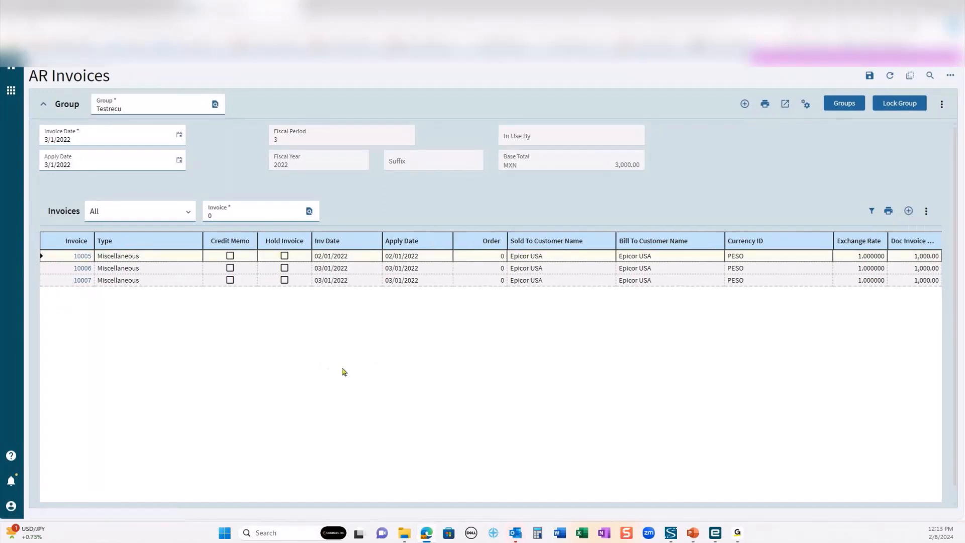
Step: Open the first invoice of the Testrecu group and examine its reference invoice, dates, description and lines
{"action": "left_click", "coordinate": [60, 258]}
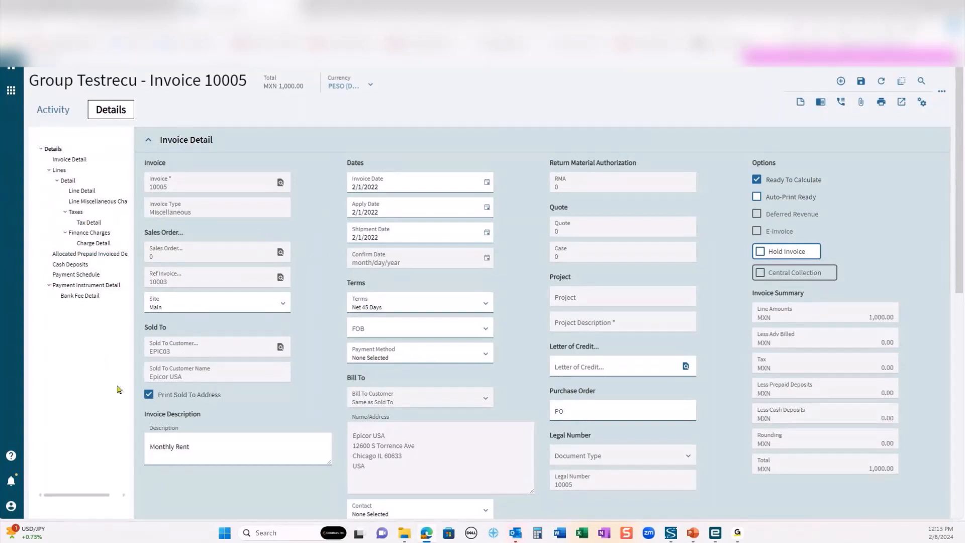
{"action": "scroll", "coordinate": [219, 267], "scroll_direction": "down", "scroll_amount": 2}
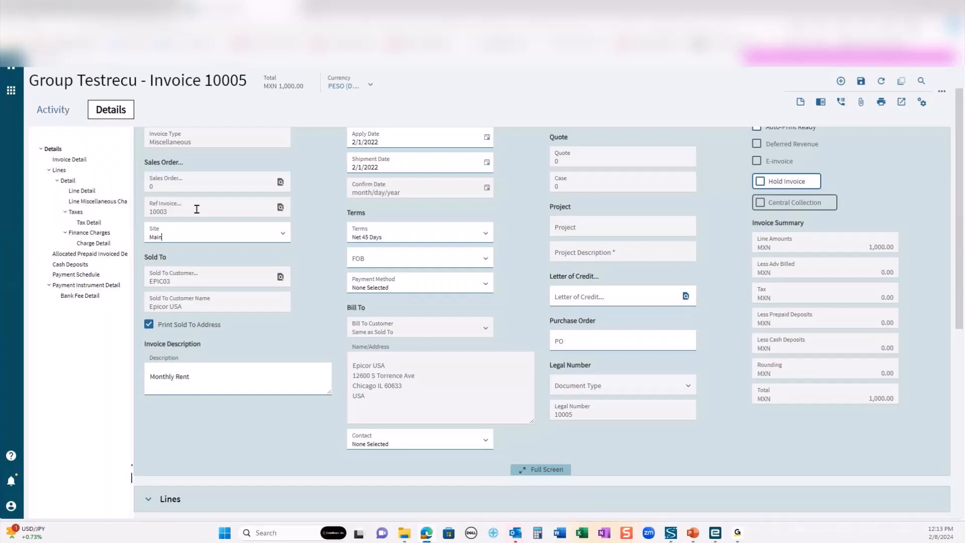
{"action": "scroll", "coordinate": [335, 254], "scroll_direction": "down", "scroll_amount": 1}
{"action": "scroll", "coordinate": [337, 261], "scroll_direction": "up", "scroll_amount": 3}
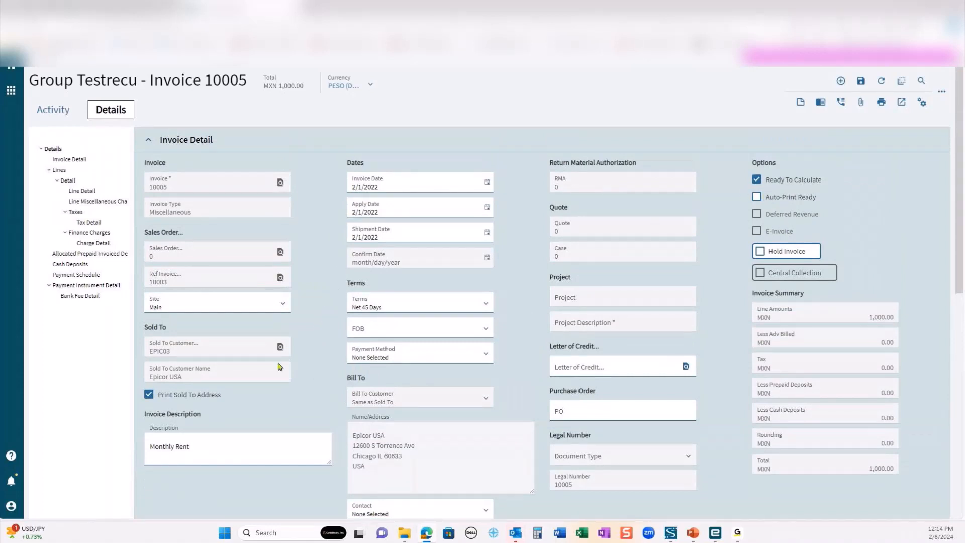
{"action": "scroll", "coordinate": [280, 367], "scroll_direction": "down", "scroll_amount": 5}
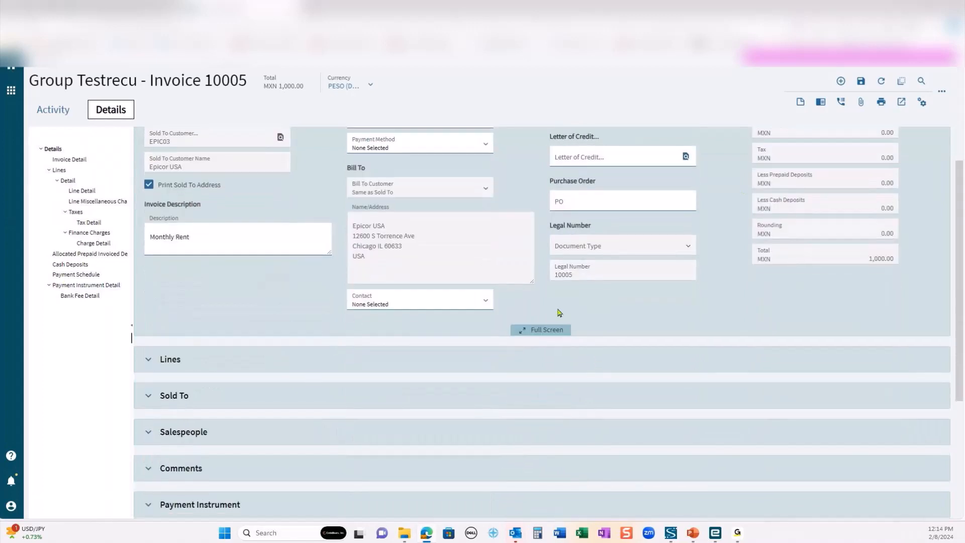
{"action": "left_click", "coordinate": [163, 361]}
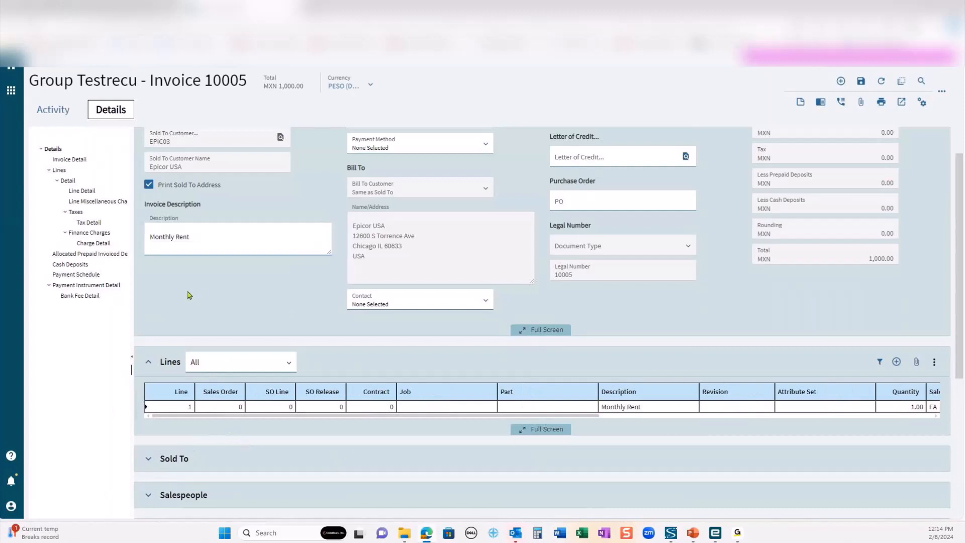
{"action": "scroll", "coordinate": [189, 295], "scroll_direction": "up", "scroll_amount": 4}
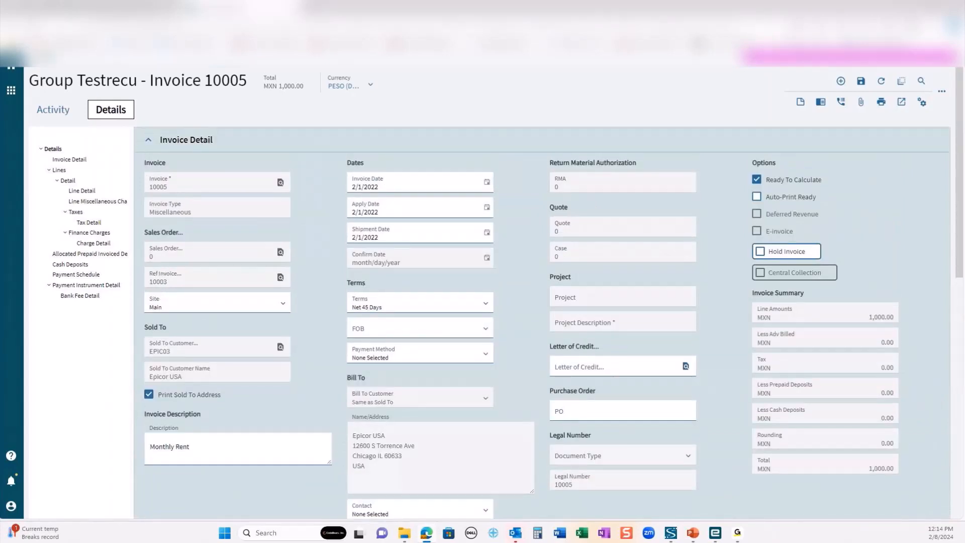
Step: Return to the Testrecu group and open its second invoice to examine the invoice details
{"action": "left_click", "coordinate": [10, 25]}
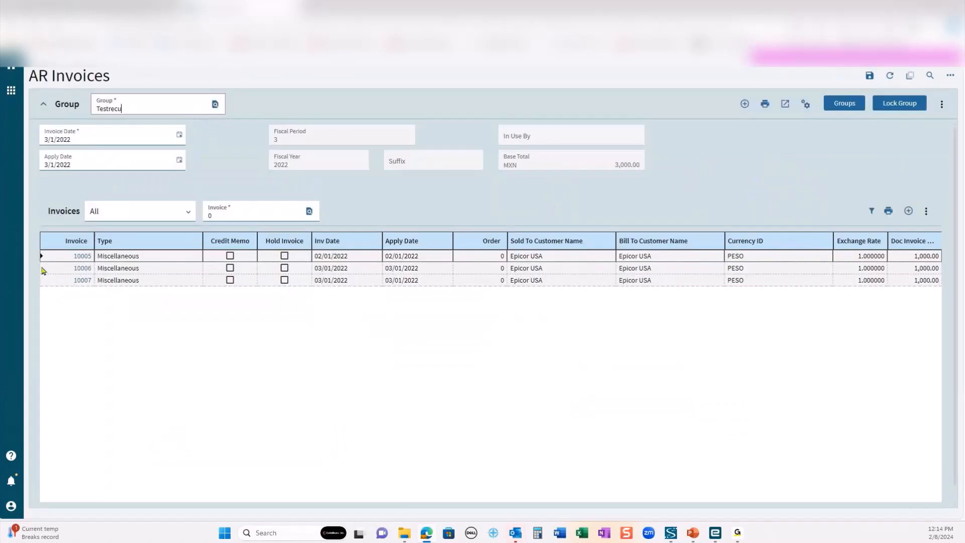
{"action": "left_click", "coordinate": [83, 270]}
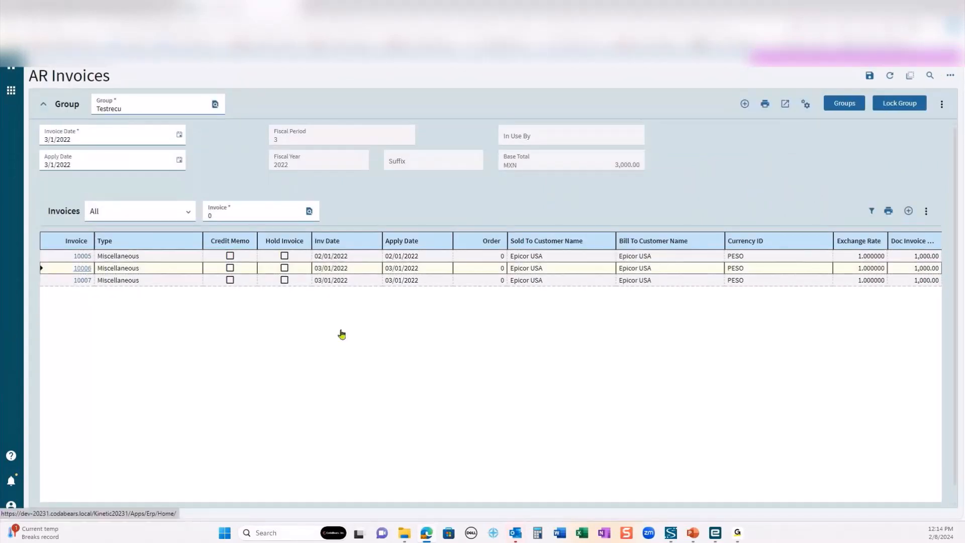
{"action": "double_click", "coordinate": [410, 271]}
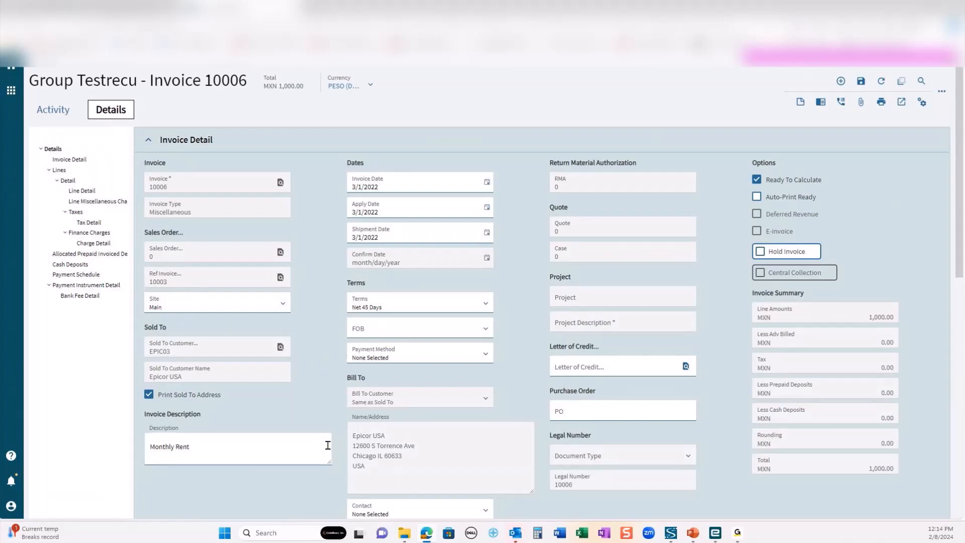
{"action": "scroll", "coordinate": [327, 444], "scroll_direction": "down", "scroll_amount": 3}
{"action": "scroll", "coordinate": [327, 381], "scroll_direction": "up", "scroll_amount": 3}
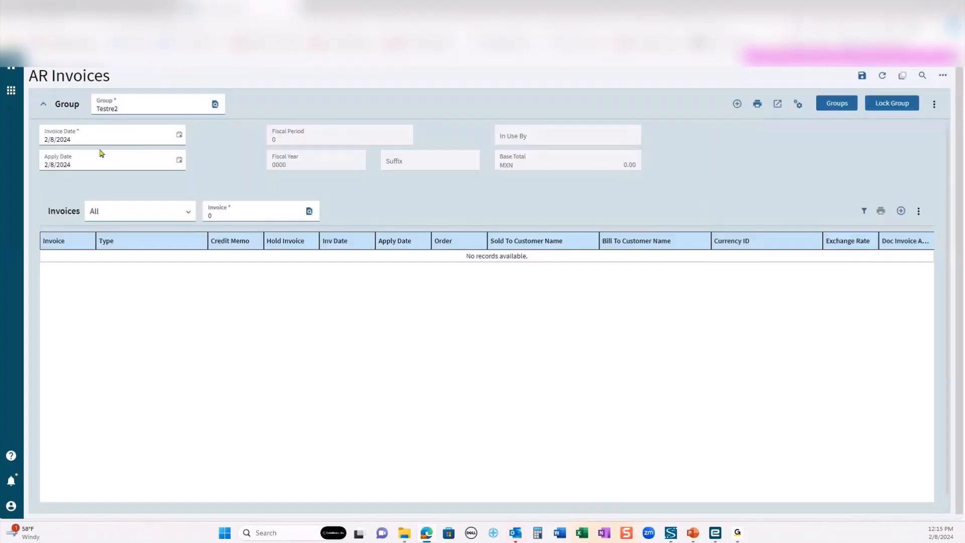
Step: Set the Testre2 group's invoice date to 2/8/2022 and its apply date to 12/6/2022, and save the group
{"action": "left_click", "coordinate": [91, 132]}
{"action": "left_click", "coordinate": [87, 127]}
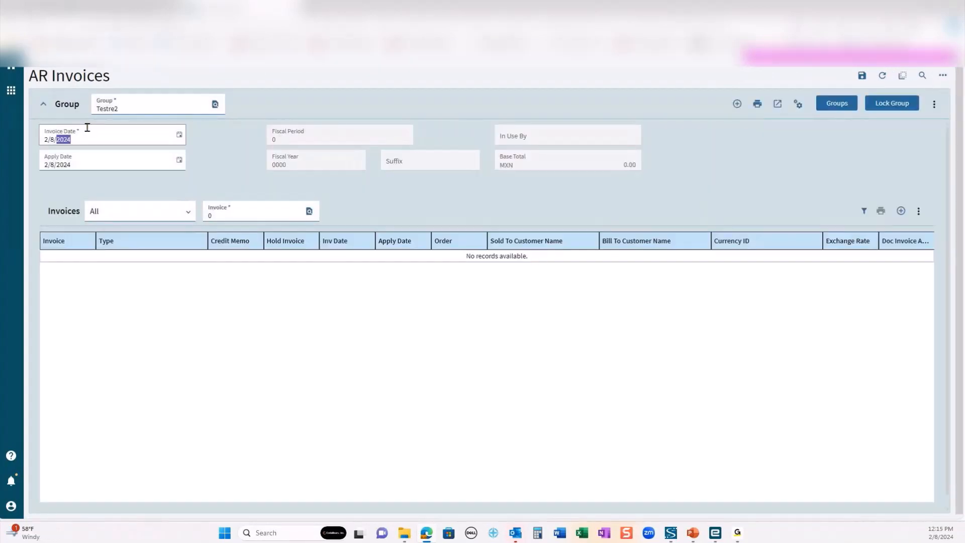
{"action": "key", "text": "Tab"}
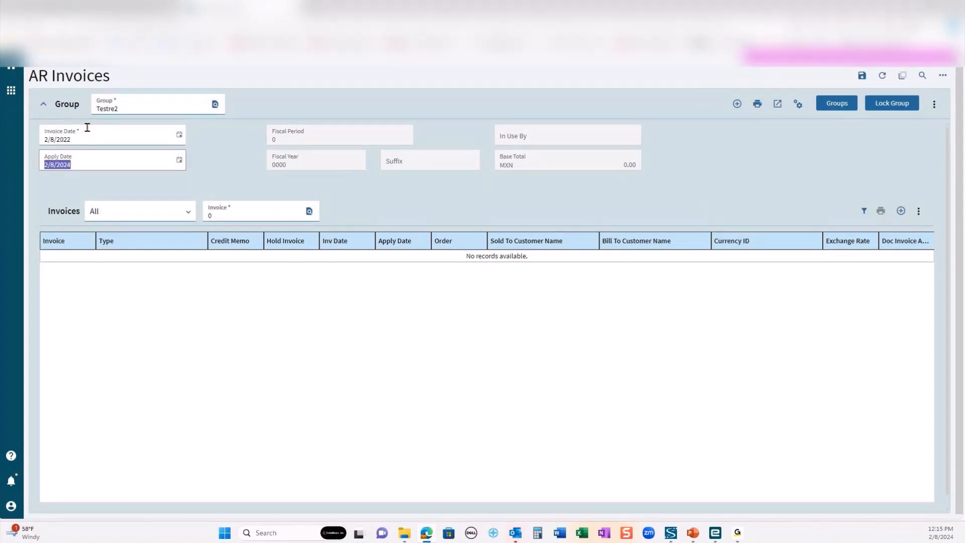
{"action": "type", "text": "12/6/2022"}
{"action": "key", "text": "Tab"}
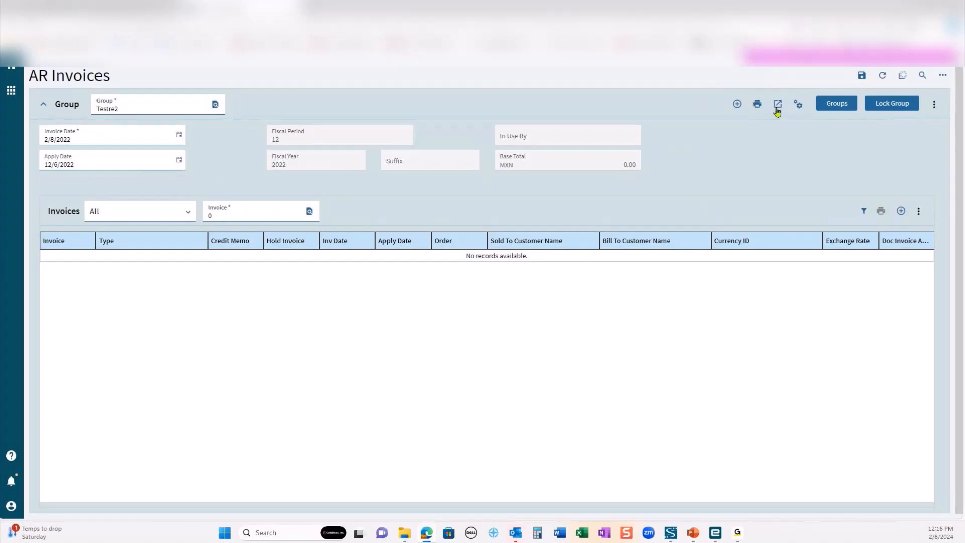
{"action": "left_click", "coordinate": [861, 78]}
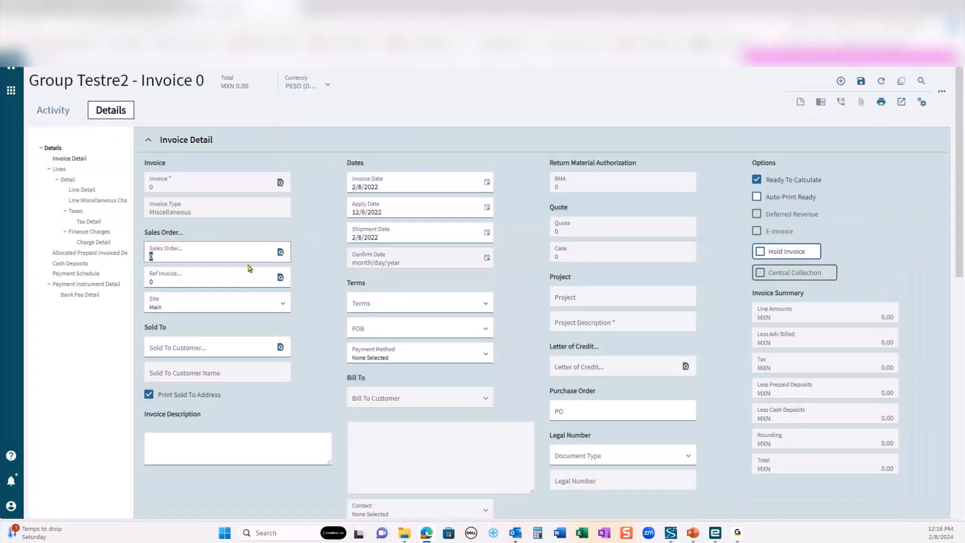
Step: Search for the sold-to customer of the new miscellaneous invoice and assign Addison, Inc
{"action": "left_click", "coordinate": [281, 252]}
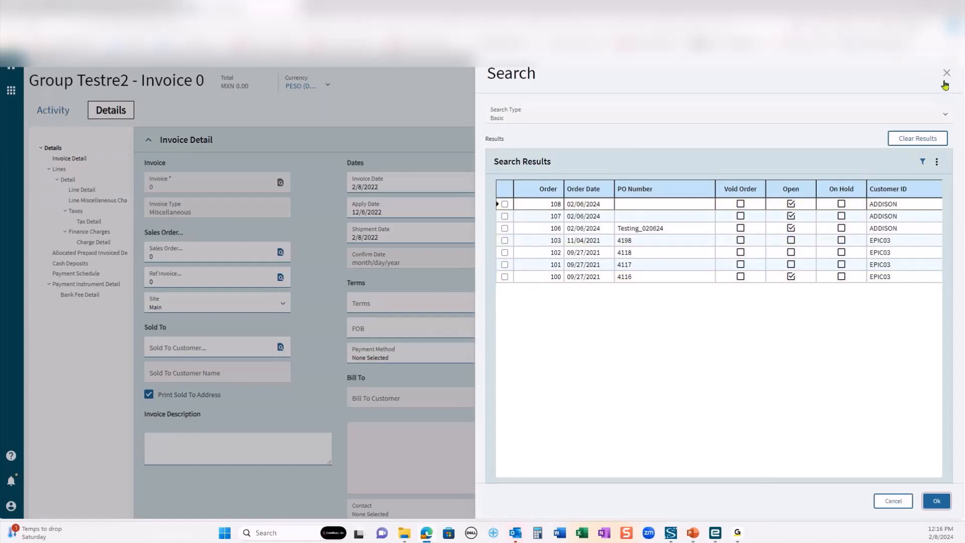
{"action": "left_click", "coordinate": [894, 500]}
{"action": "left_click", "coordinate": [240, 344]}
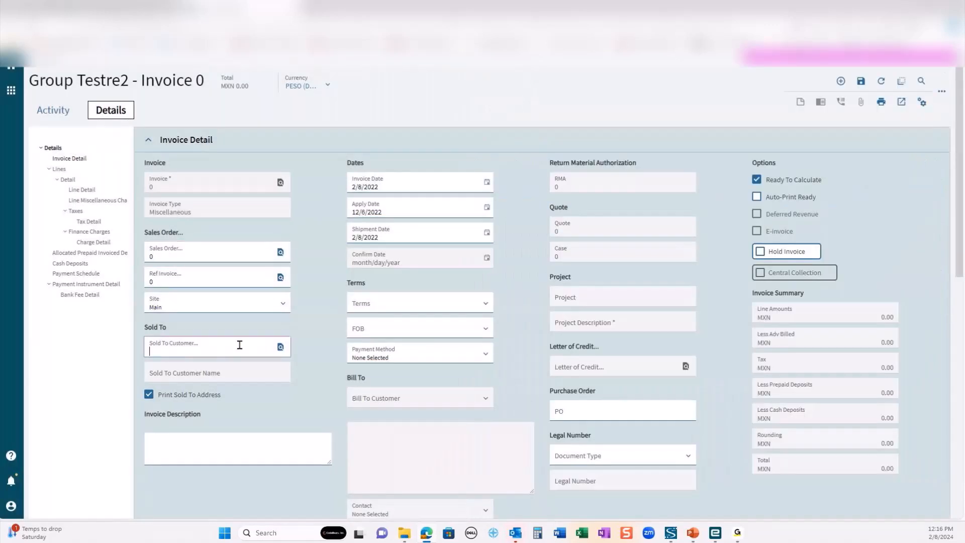
{"action": "left_click", "coordinate": [280, 347]}
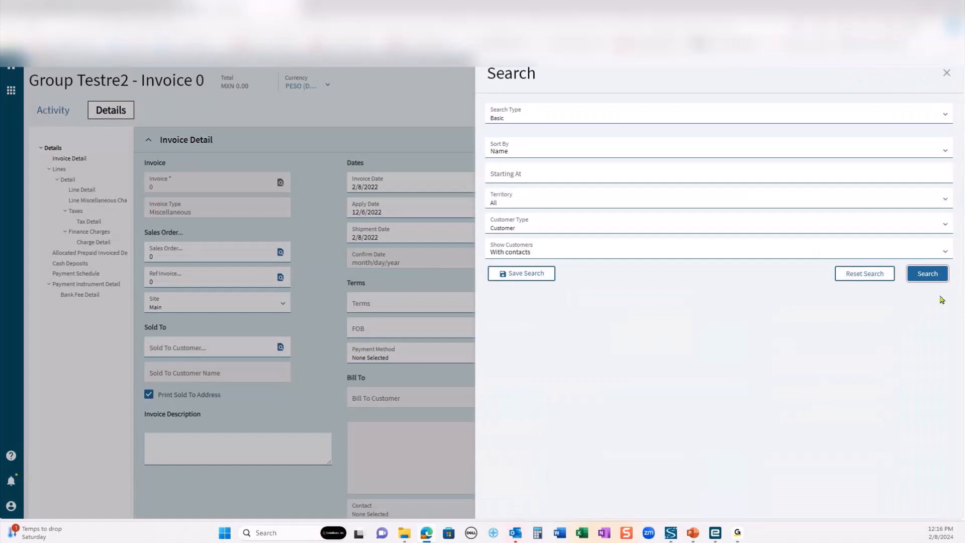
{"action": "left_click", "coordinate": [927, 274]}
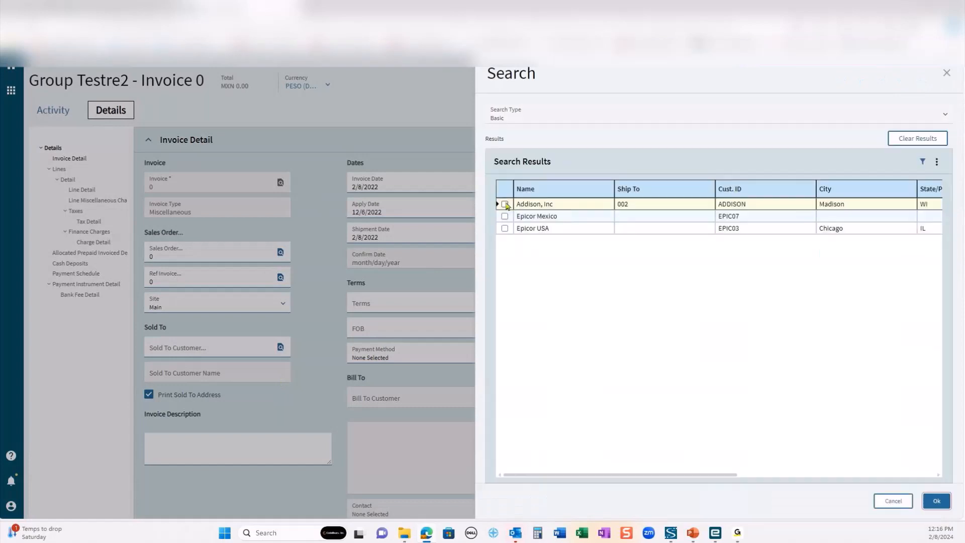
{"action": "left_click", "coordinate": [933, 501]}
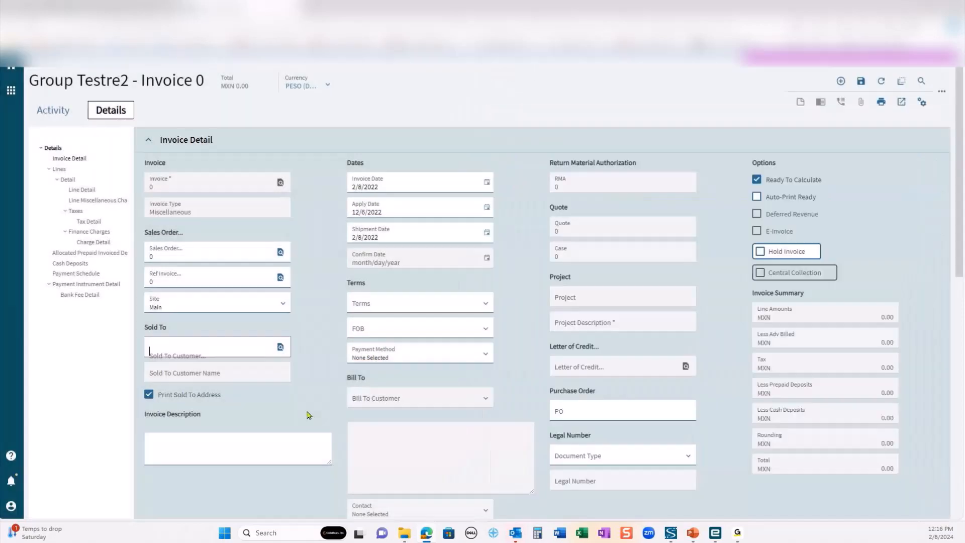
Step: Enter "Rent Income" as the invoice description
{"action": "left_click", "coordinate": [177, 446]}
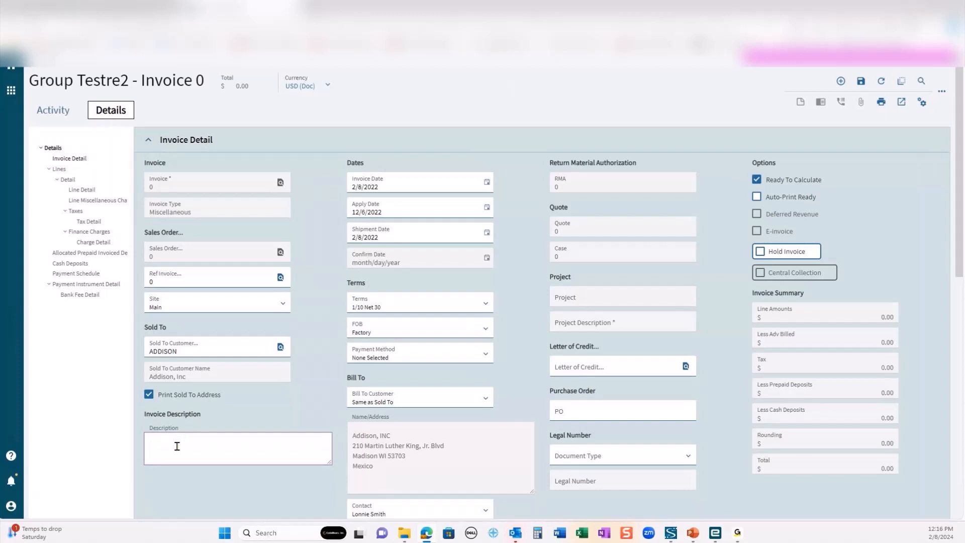
{"action": "type", "text": "Rent Expencome"}
{"action": "key", "text": "Tab"}
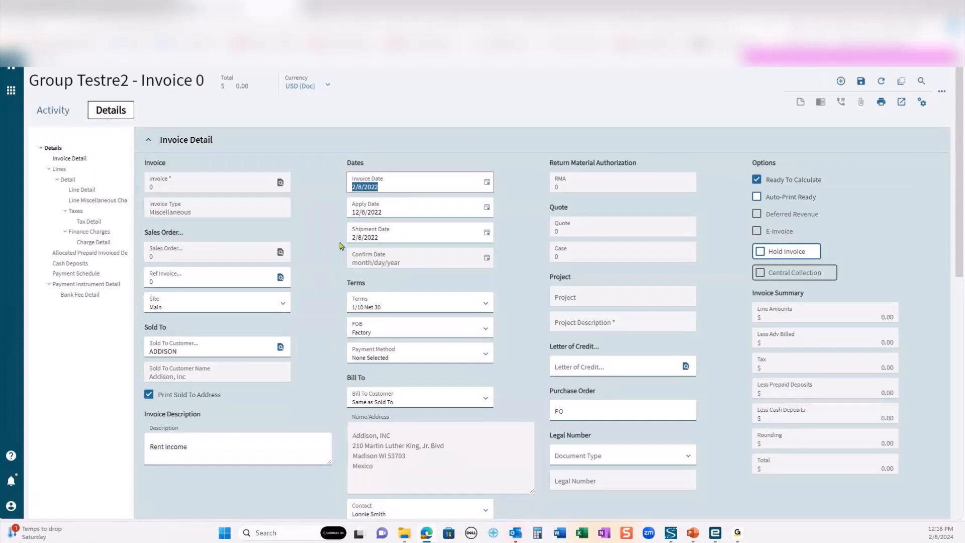
Step: Set the invoice's apply date to 2/6/2022
{"action": "left_click", "coordinate": [400, 217]}
{"action": "type", "text": "2/6/8"}
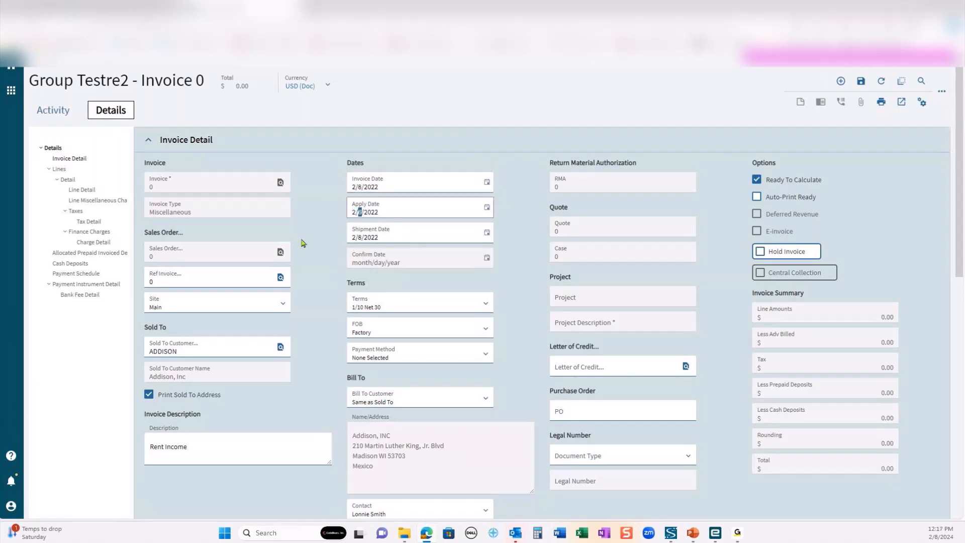
{"action": "type", "text": "20"}
{"action": "key", "text": "Tab"}
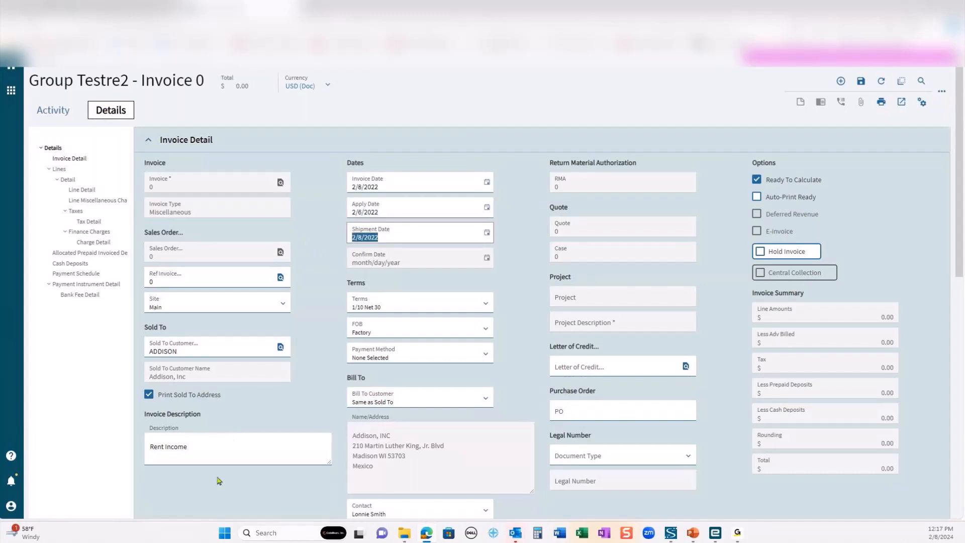
Step: Save the Rent Income invoice and add a new line to it
{"action": "scroll", "coordinate": [220, 481], "scroll_direction": "down", "scroll_amount": 3}
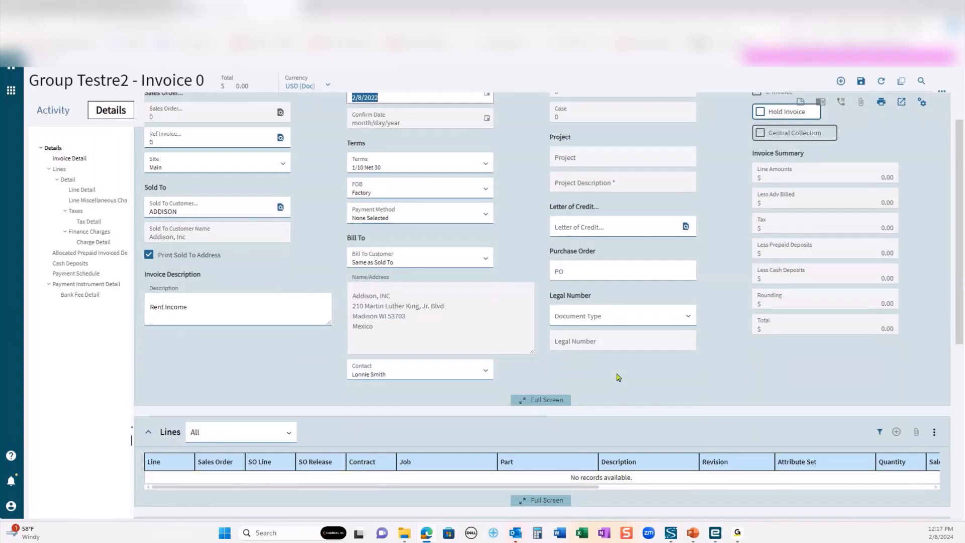
{"action": "scroll", "coordinate": [621, 374], "scroll_direction": "up", "scroll_amount": 3}
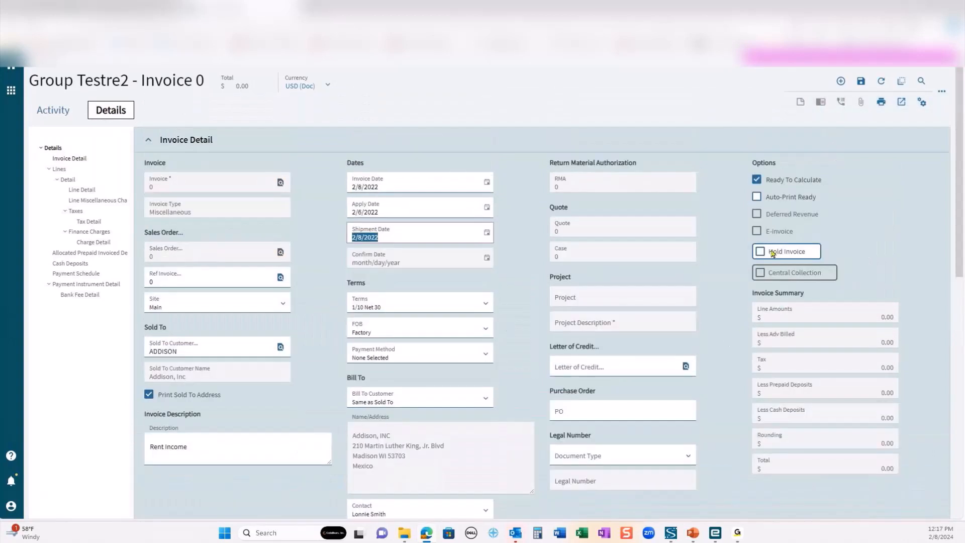
{"action": "left_click", "coordinate": [860, 82]}
{"action": "scroll", "coordinate": [669, 399], "scroll_direction": "down", "scroll_amount": 6}
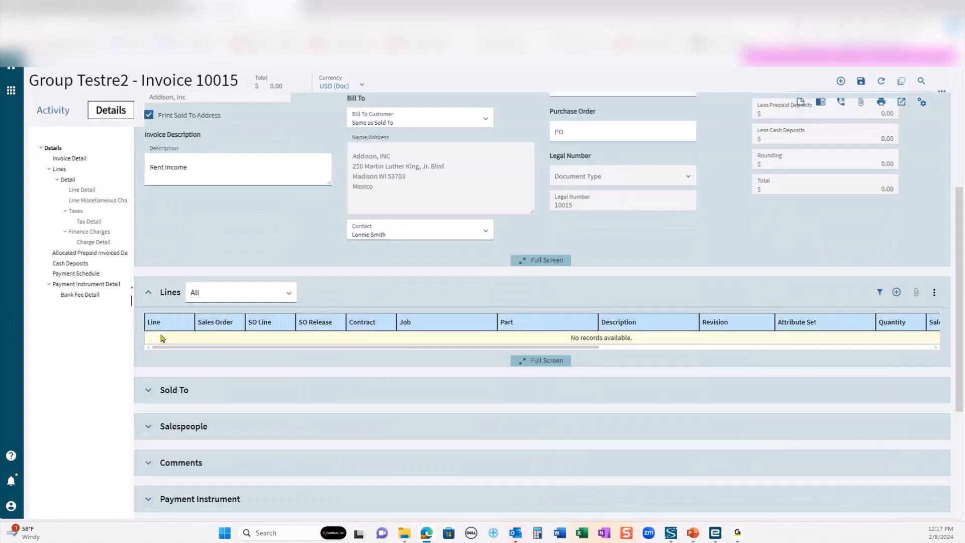
{"action": "left_click", "coordinate": [897, 293]}
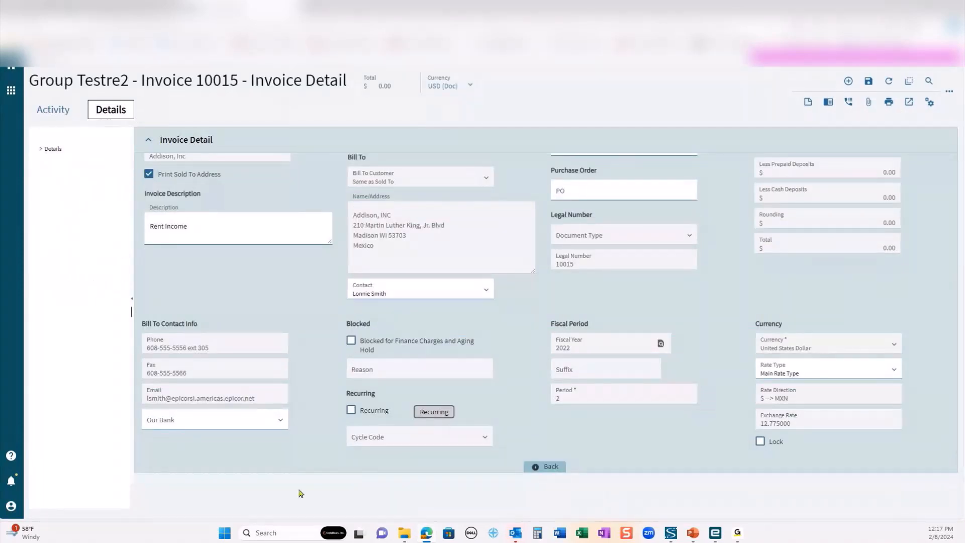
Step: Mark the Rent Income invoice as recurring and assign the Monthly cycle code
{"action": "left_click", "coordinate": [352, 410]}
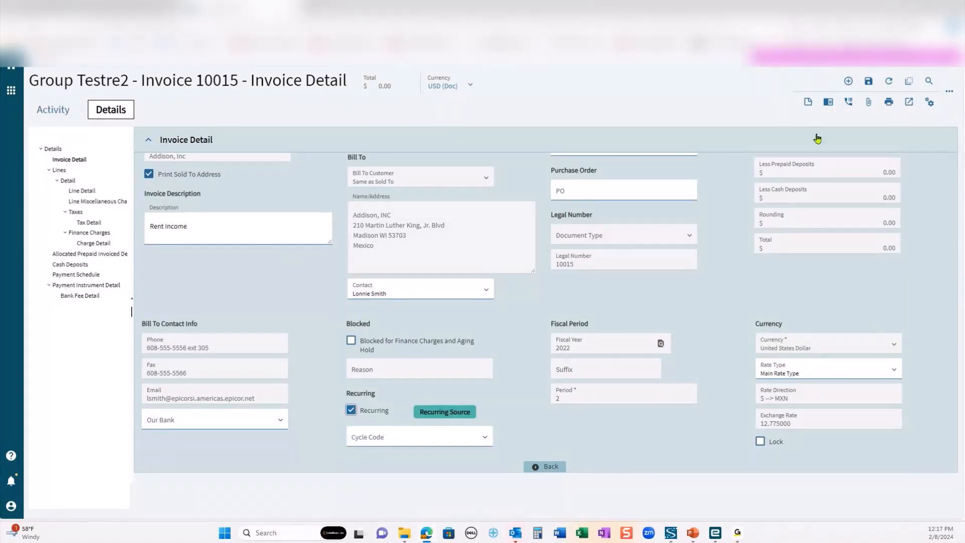
{"action": "left_click", "coordinate": [868, 81]}
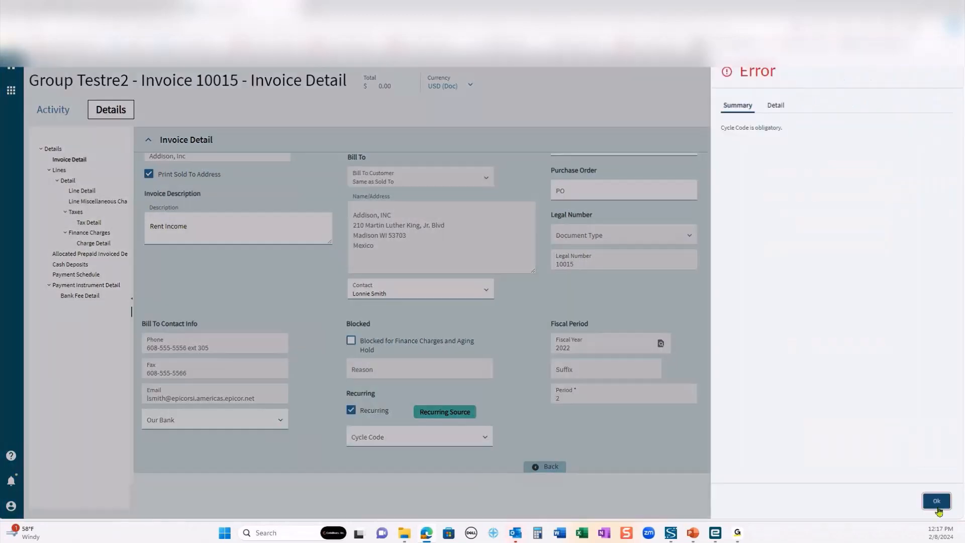
{"action": "left_click", "coordinate": [936, 504]}
{"action": "left_click", "coordinate": [462, 438]}
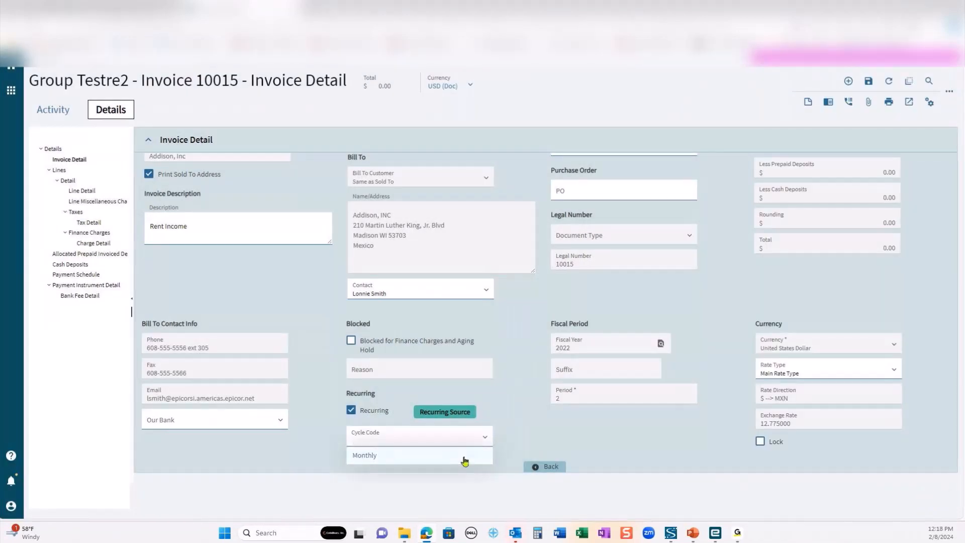
{"action": "left_click", "coordinate": [463, 455]}
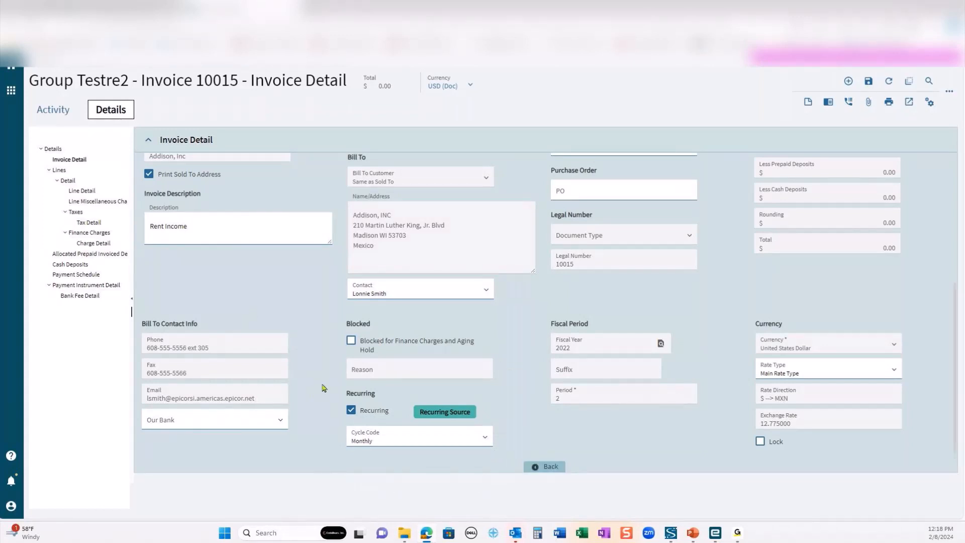
Step: Enter "Rent" as the description of invoice line 1 and try to set its extended price to 1000
{"action": "left_click", "coordinate": [88, 192]}
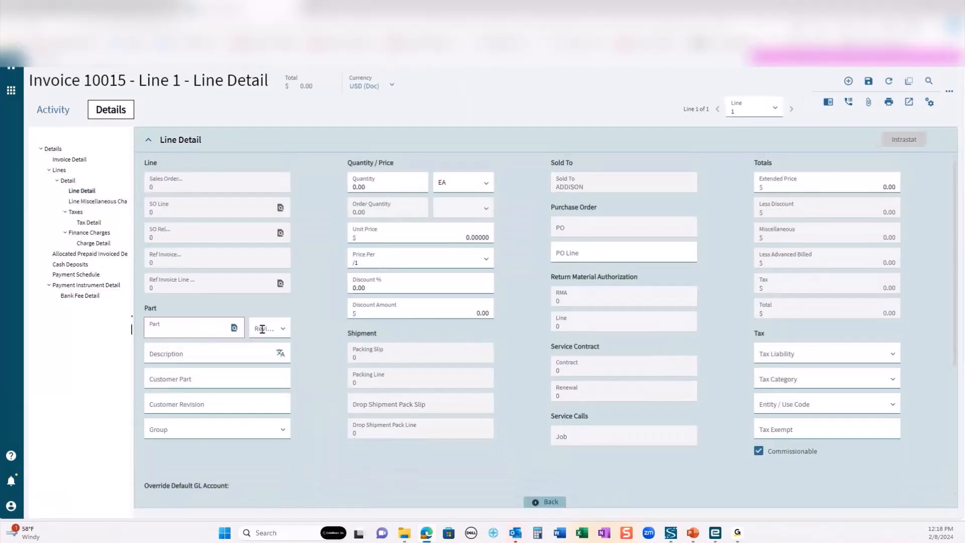
{"action": "left_click", "coordinate": [200, 356]}
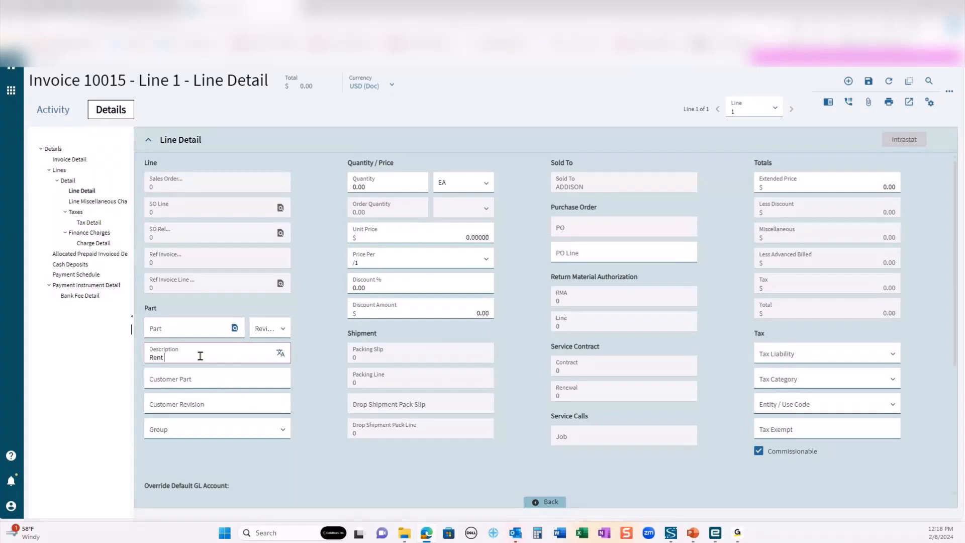
{"action": "left_click", "coordinate": [841, 185]}
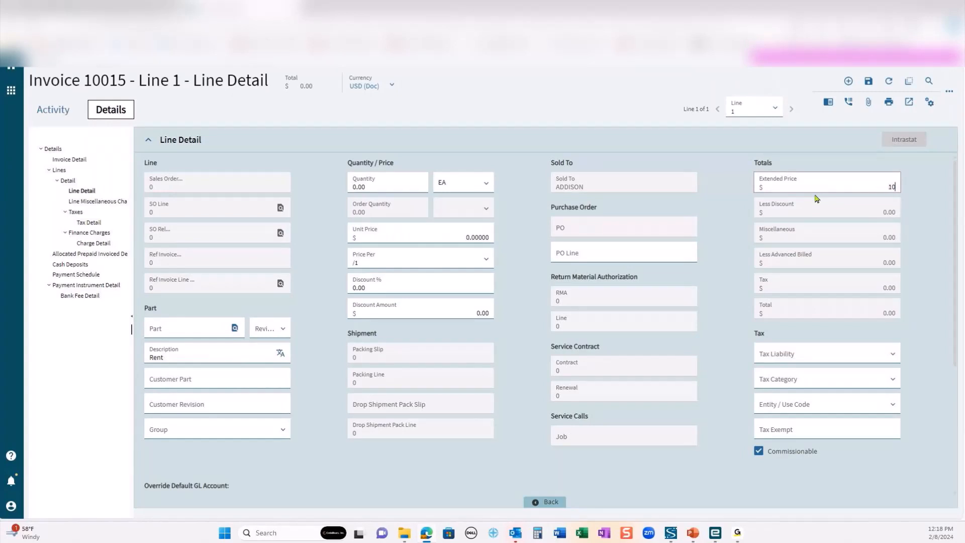
{"action": "type", "text": "1000"}
{"action": "key", "text": "Tab"}
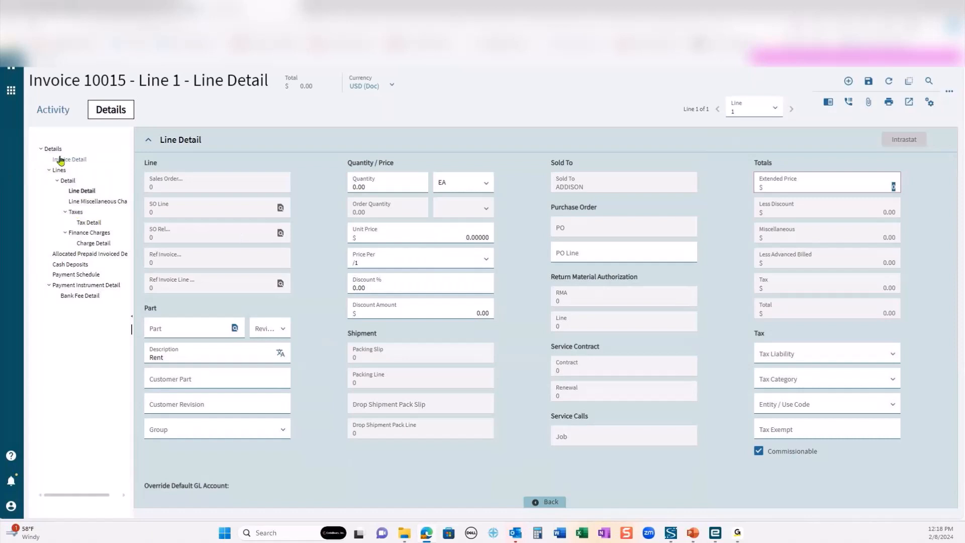
Step: Leave the Rent Income invoice without saving the pending line changes
{"action": "left_click", "coordinate": [36, 60]}
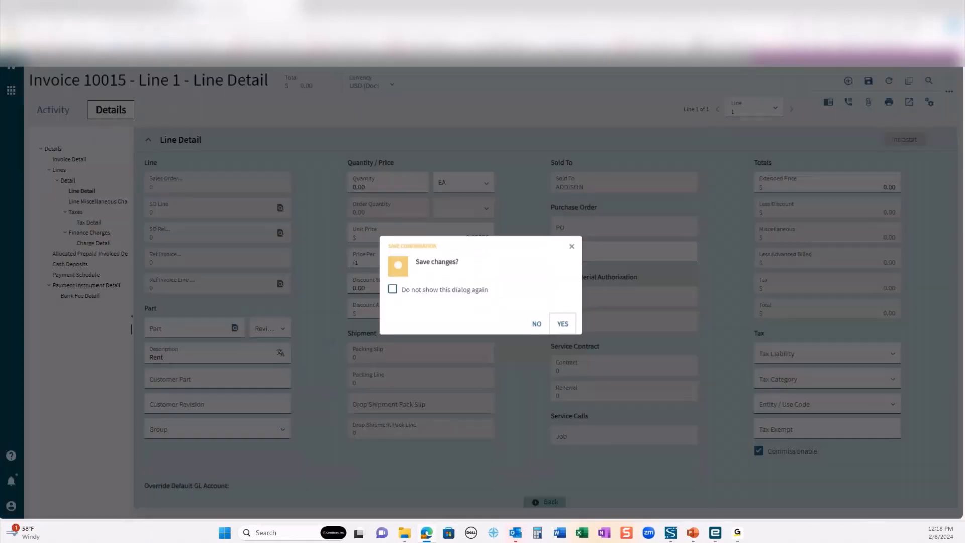
{"action": "left_click", "coordinate": [535, 330]}
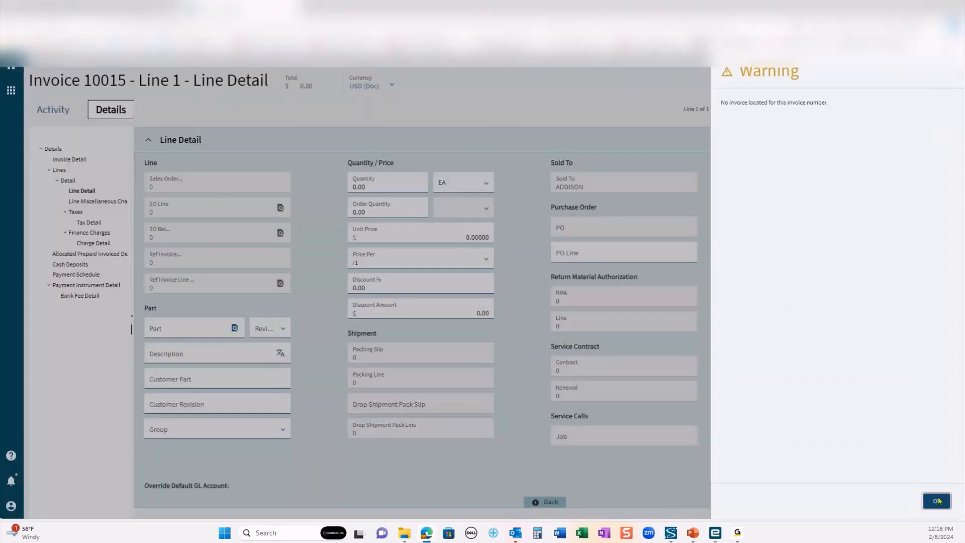
{"action": "left_click", "coordinate": [936, 501]}
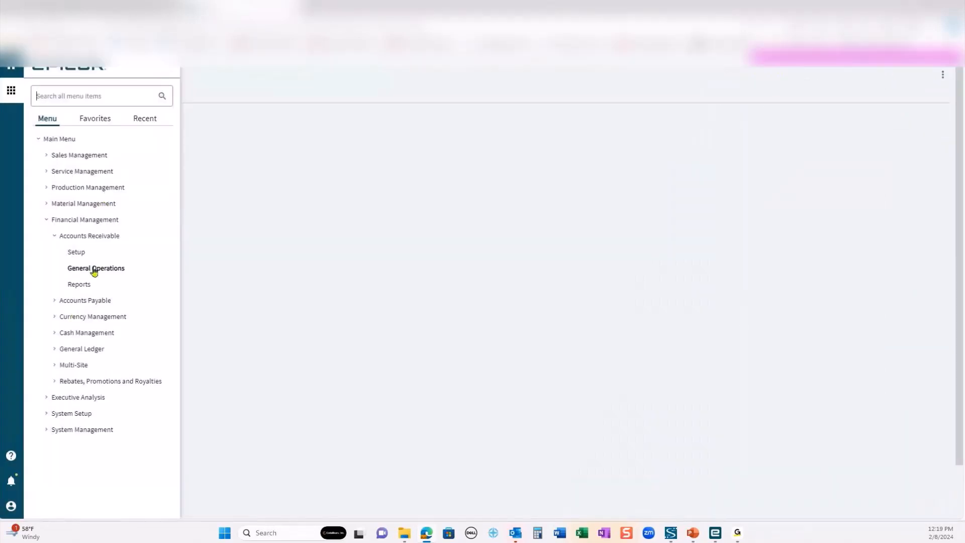
Step: Open AR Invoice Entry from the Accounts Receivable general operations and create a group named "test 3"
{"action": "left_click", "coordinate": [98, 270]}
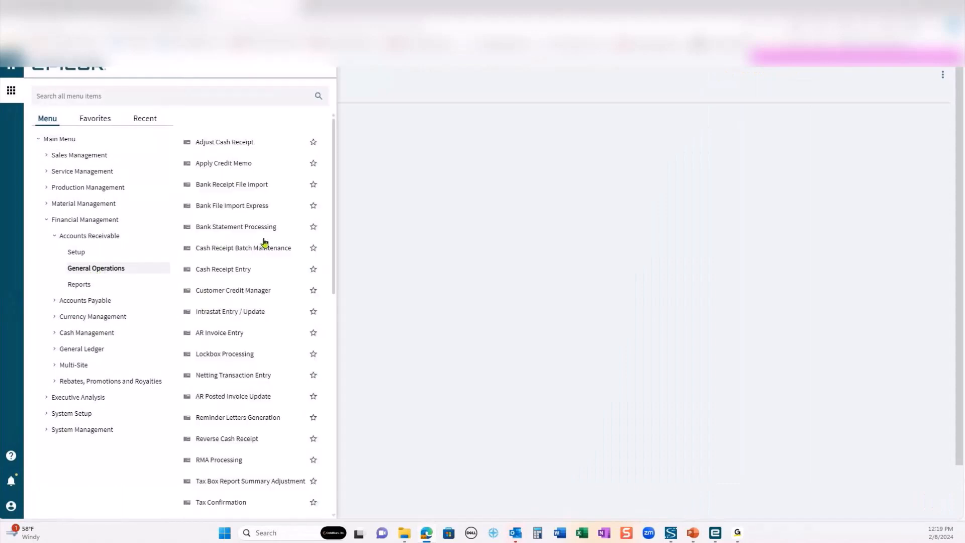
{"action": "left_click", "coordinate": [228, 333]}
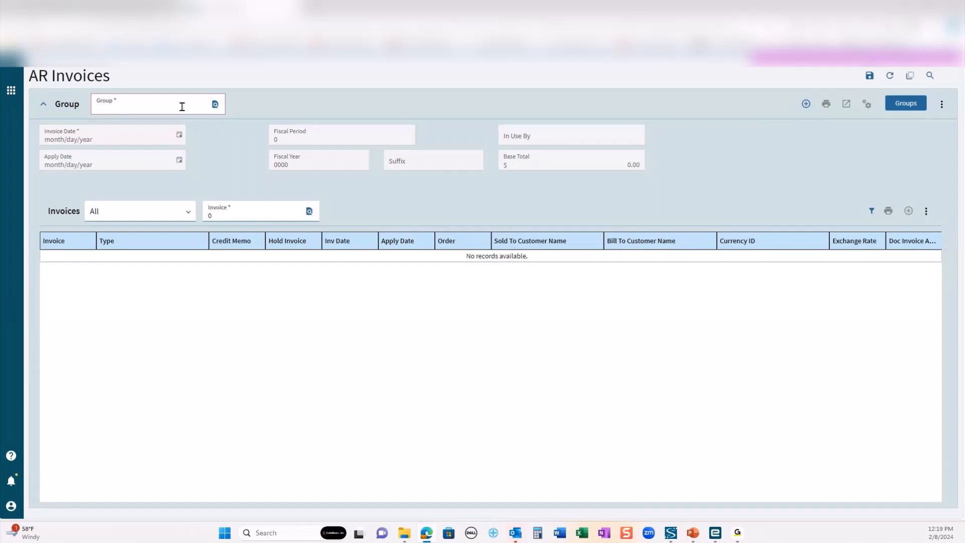
{"action": "type", "text": "test 3"}
{"action": "key", "text": "Tab"}
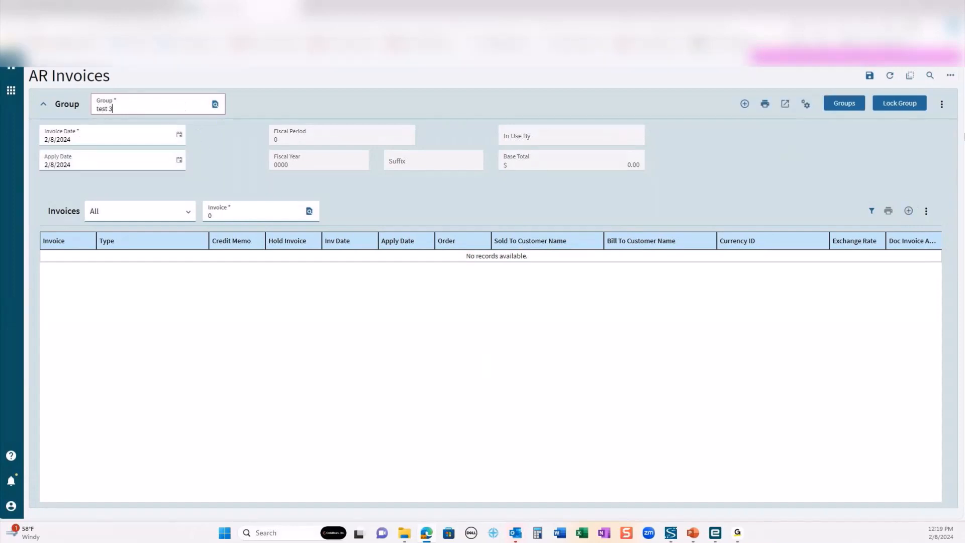
Step: Get recurring invoices into the test 3 group, selecting all of them for all cycle codes and all bill-to customers
{"action": "left_click", "coordinate": [951, 75]}
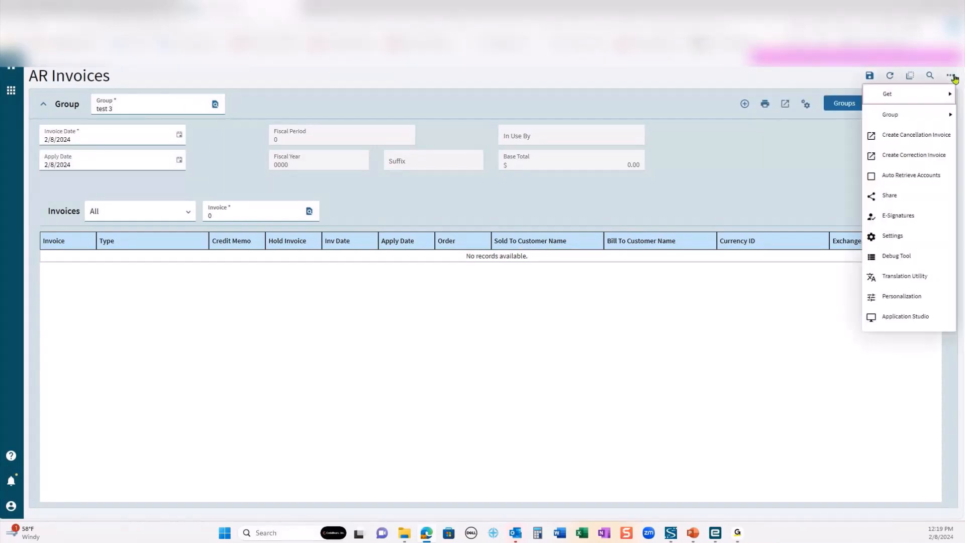
{"action": "left_click", "coordinate": [825, 191]}
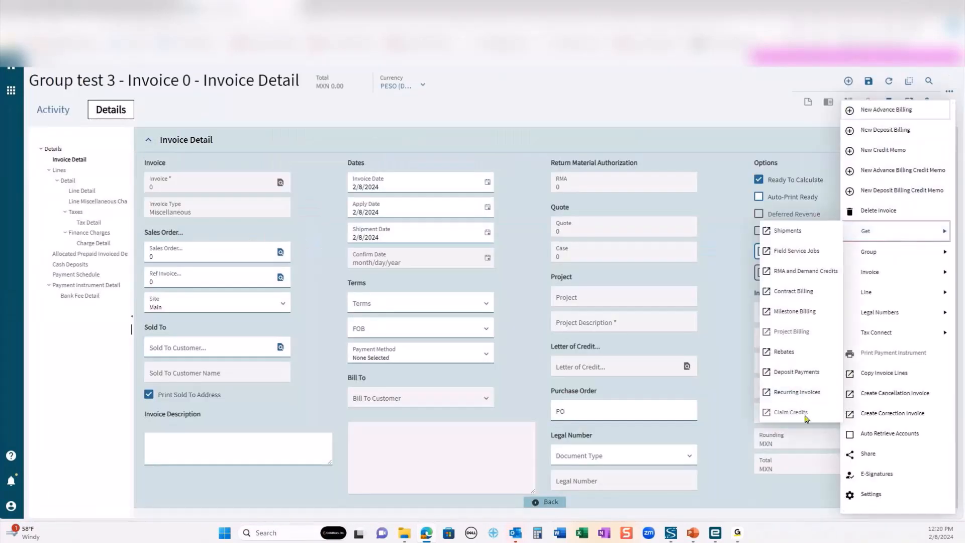
{"action": "left_click", "coordinate": [802, 397]}
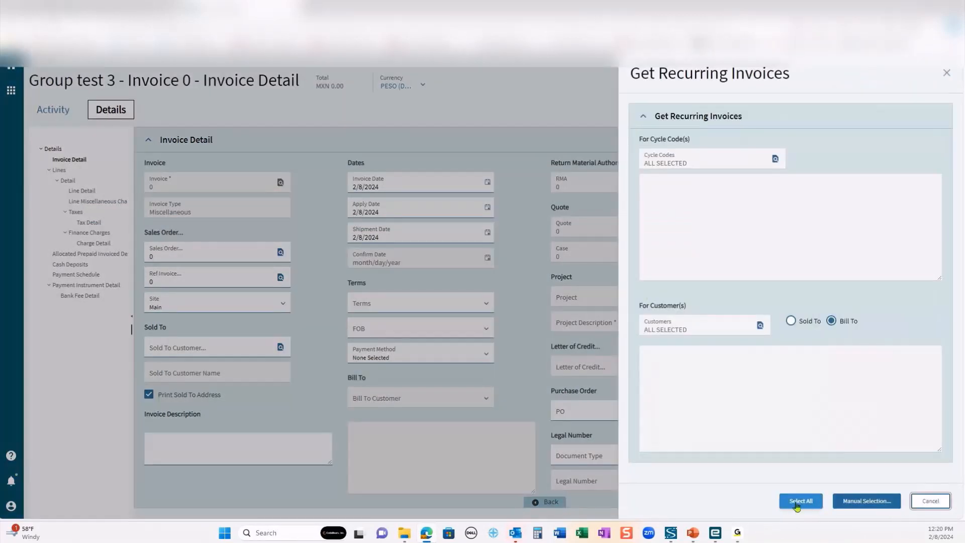
{"action": "left_click", "coordinate": [798, 502]}
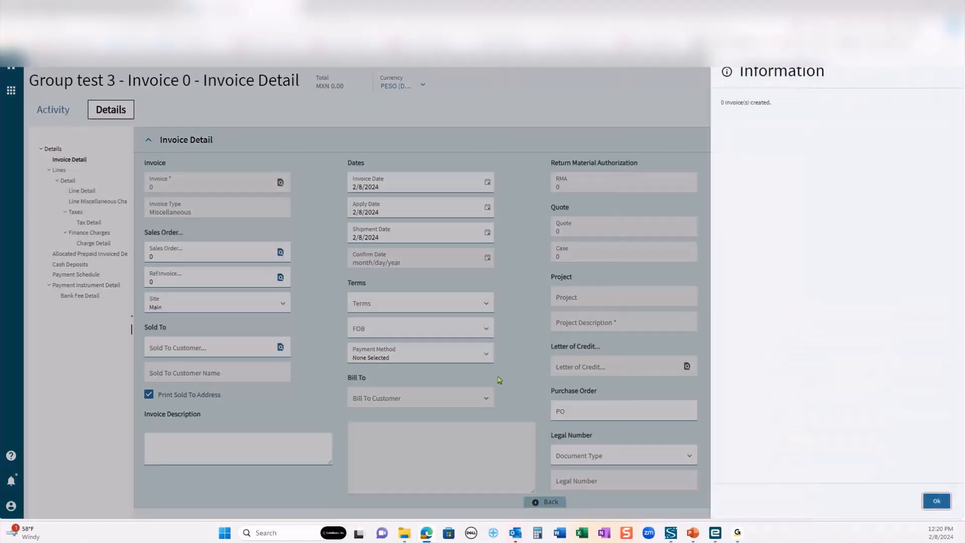
{"action": "left_click", "coordinate": [932, 497]}
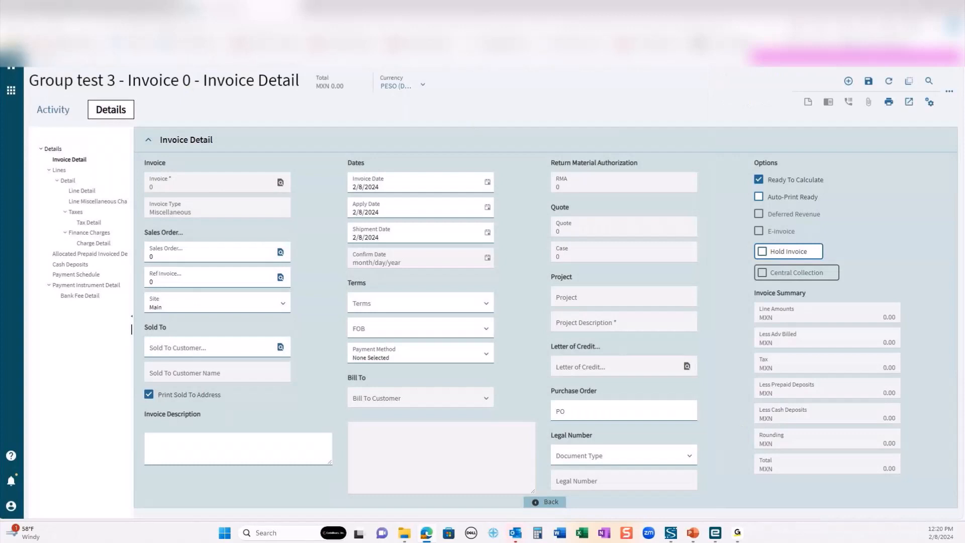
Step: Discard the unsaved miscellaneous invoice in test 3 and open the advanced billing invoice from the ADVBILL group
{"action": "left_click", "coordinate": [10, 28]}
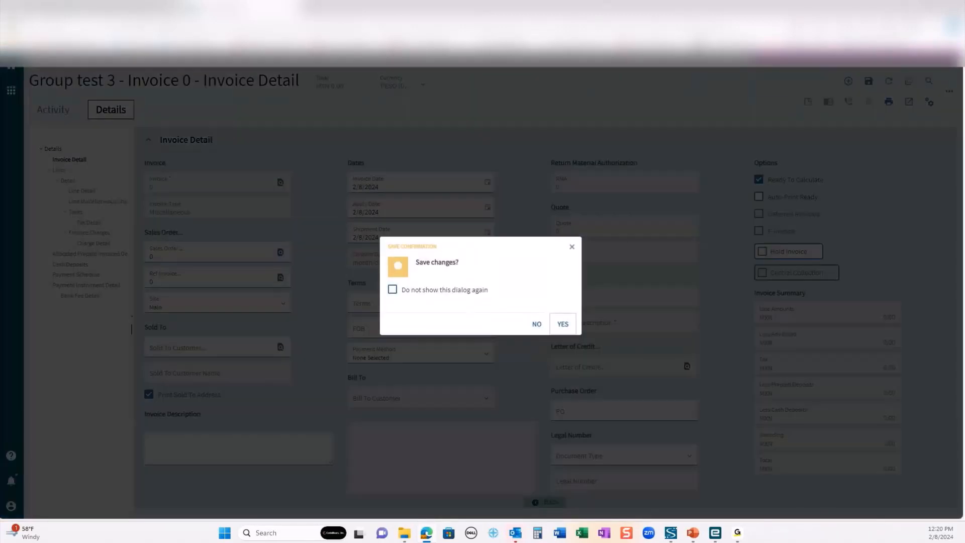
{"action": "left_click", "coordinate": [540, 325]}
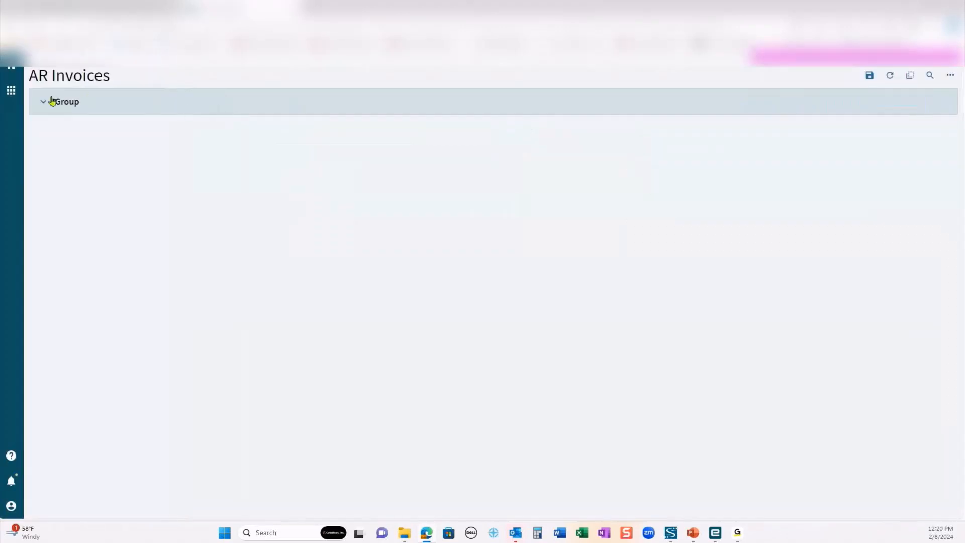
{"action": "left_click", "coordinate": [11, 90]}
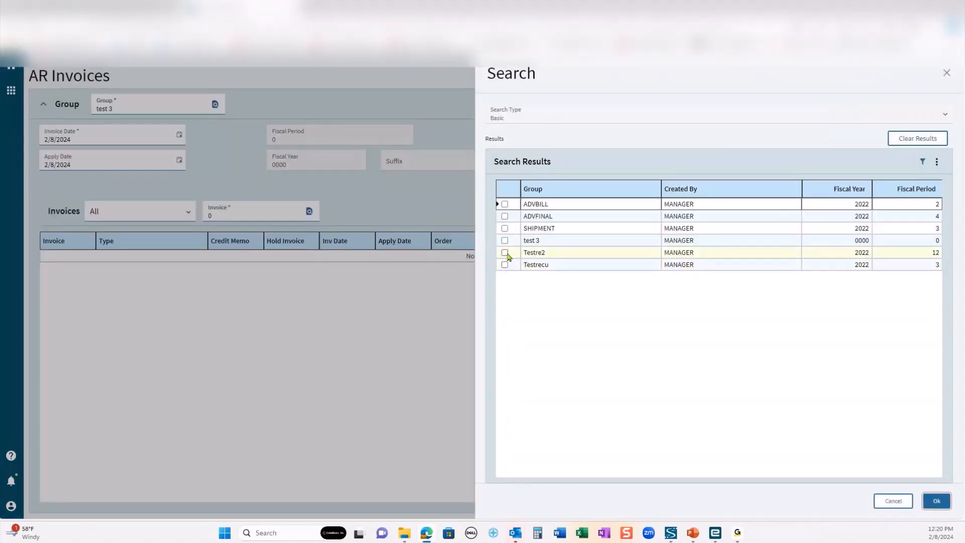
{"action": "double_click", "coordinate": [507, 209]}
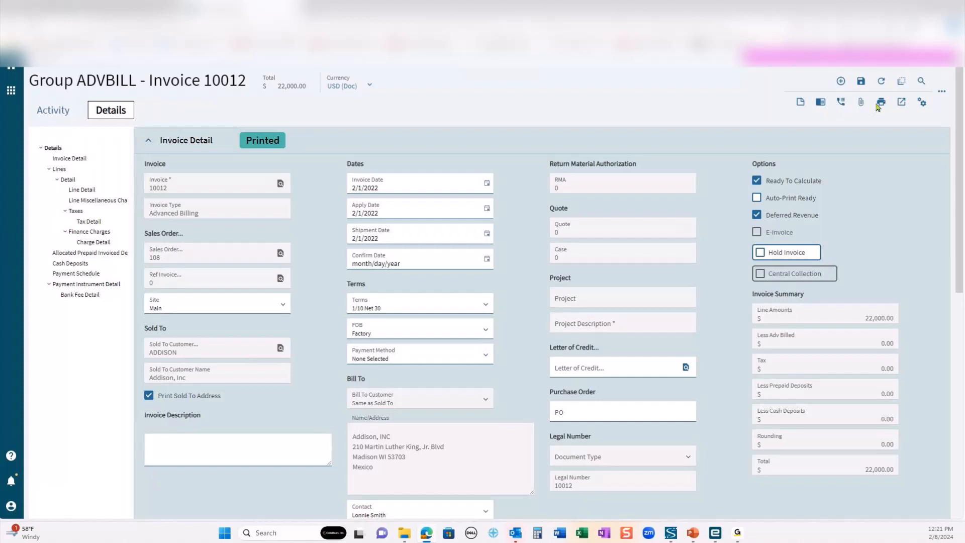
Step: Submit the invoice entry report for the advanced billing invoice, filtered to the Main book
{"action": "left_click", "coordinate": [902, 105]}
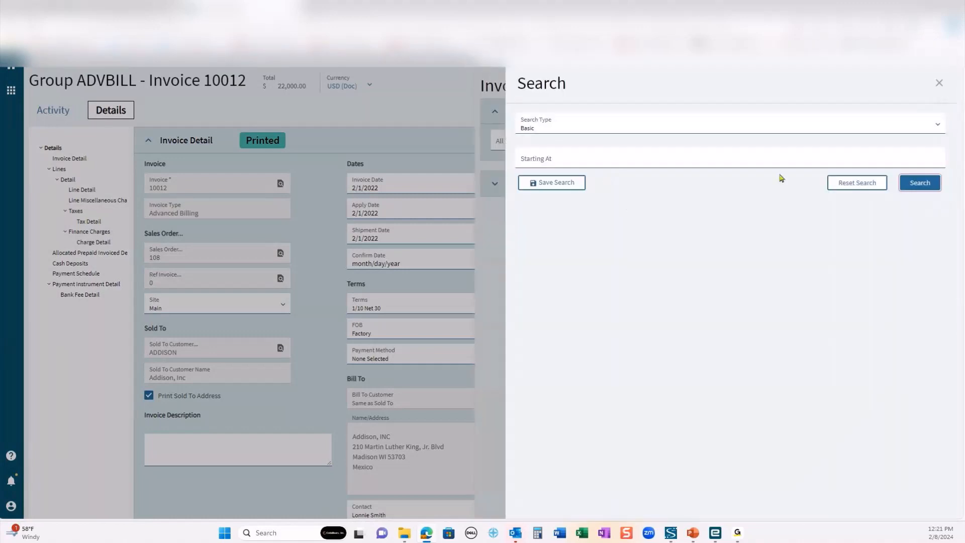
{"action": "left_click", "coordinate": [916, 187]}
{"action": "left_click", "coordinate": [923, 516]}
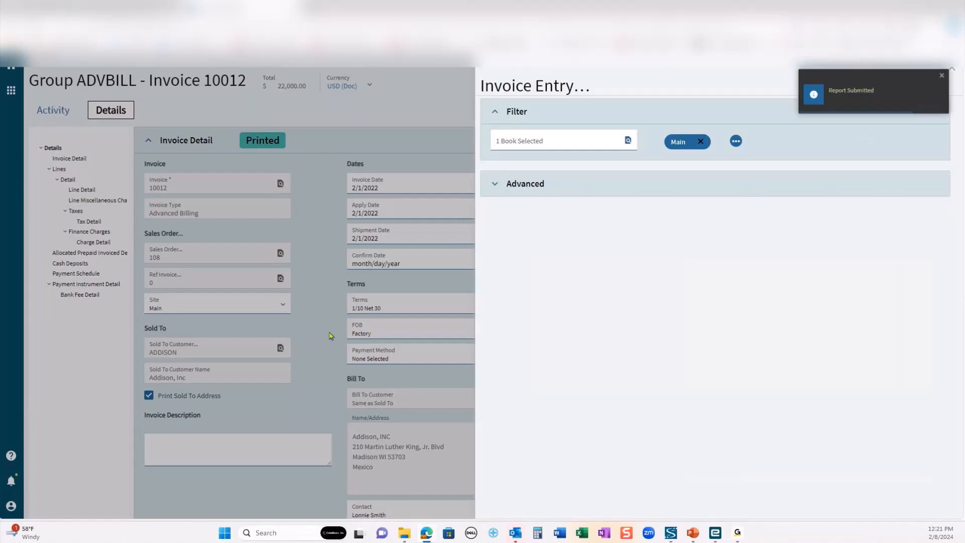
{"action": "left_click", "coordinate": [44, 354]}
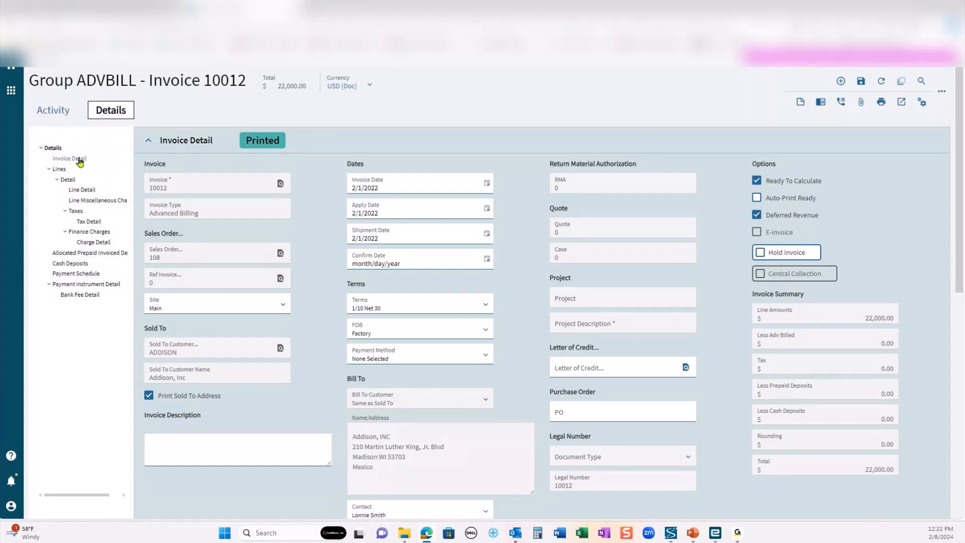
Step: Return to the ADVBILL group's invoice list and open its deposit payment invoice
{"action": "left_click", "coordinate": [47, 147]}
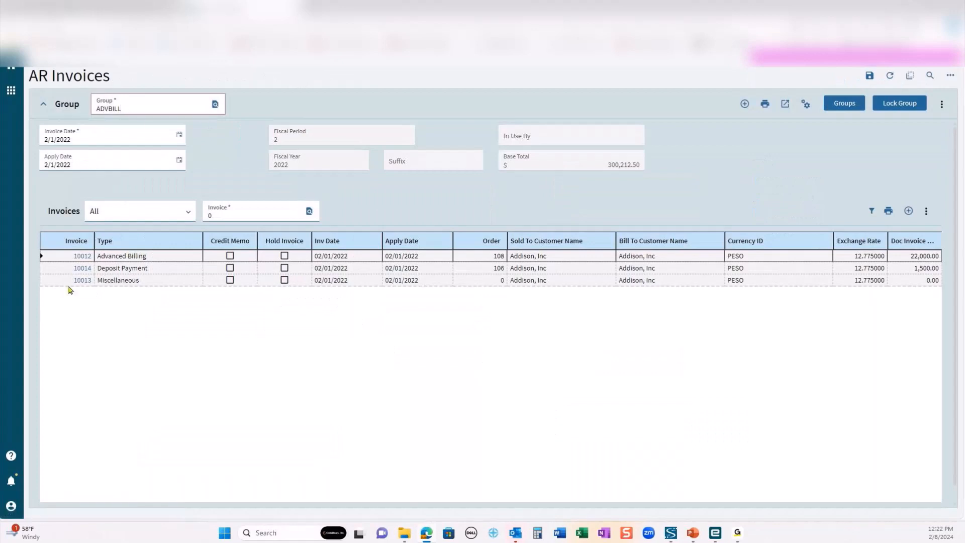
{"action": "left_click", "coordinate": [83, 271]}
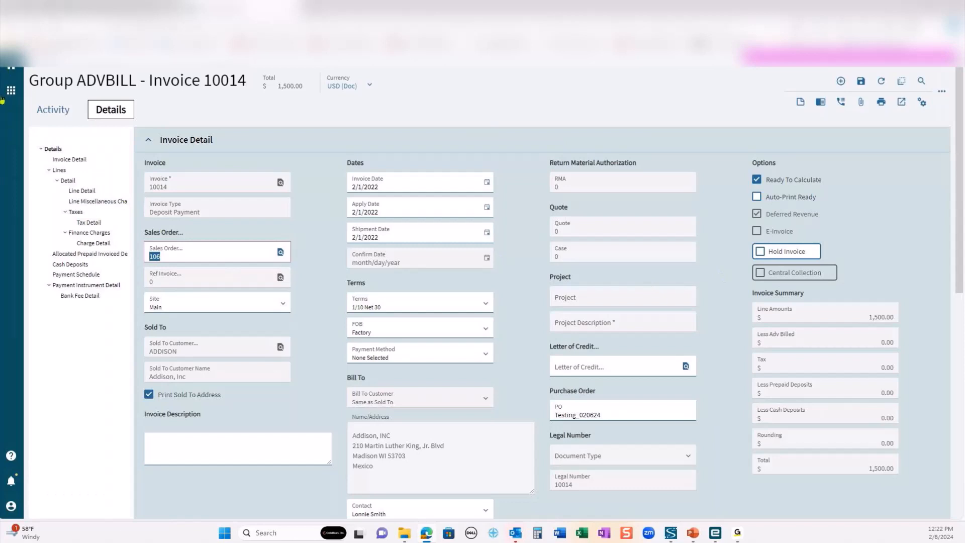
Step: Open the Advance Billing/Deposit Balance report, and return to the list of Accounts Receivable reports
{"action": "left_click", "coordinate": [18, 92]}
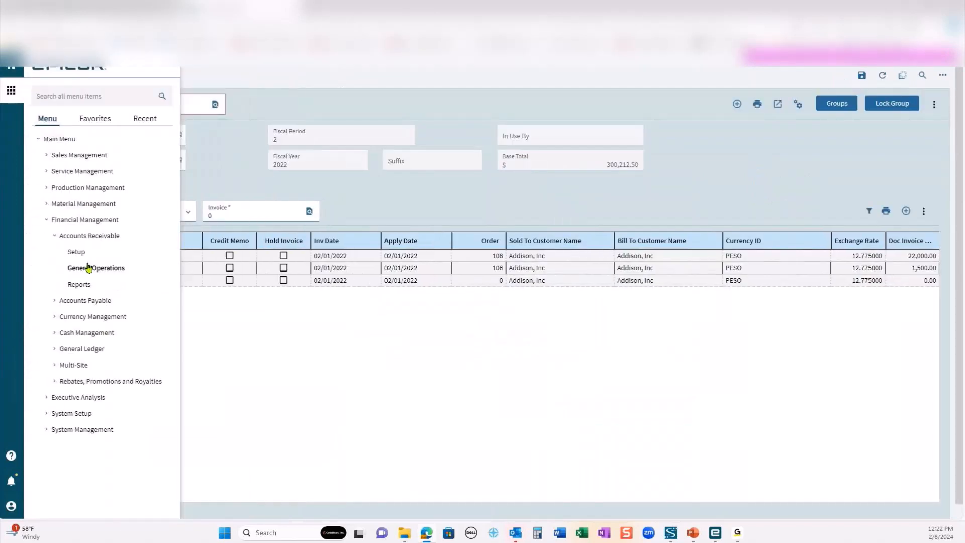
{"action": "left_click", "coordinate": [88, 284]}
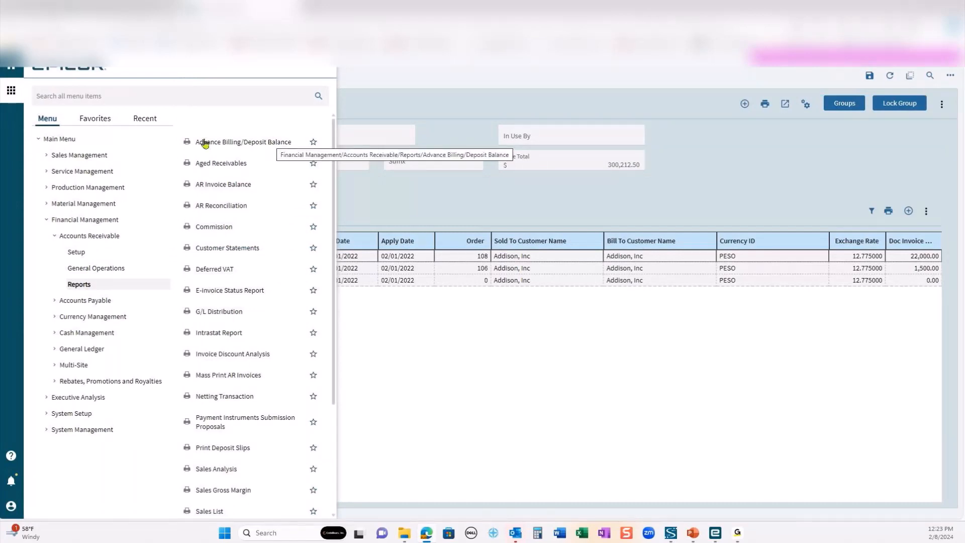
{"action": "left_click", "coordinate": [270, 144]}
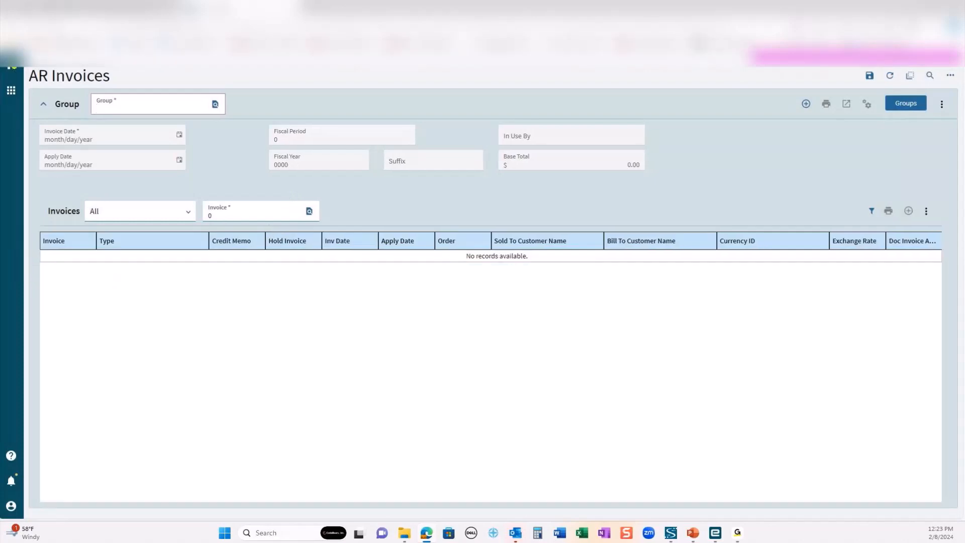
{"action": "left_click", "coordinate": [11, 91]}
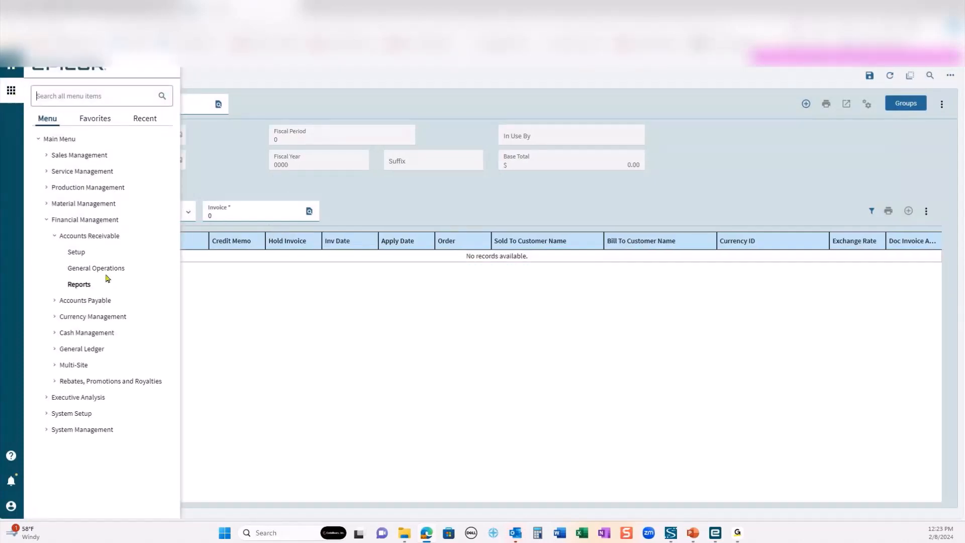
{"action": "left_click", "coordinate": [79, 284]}
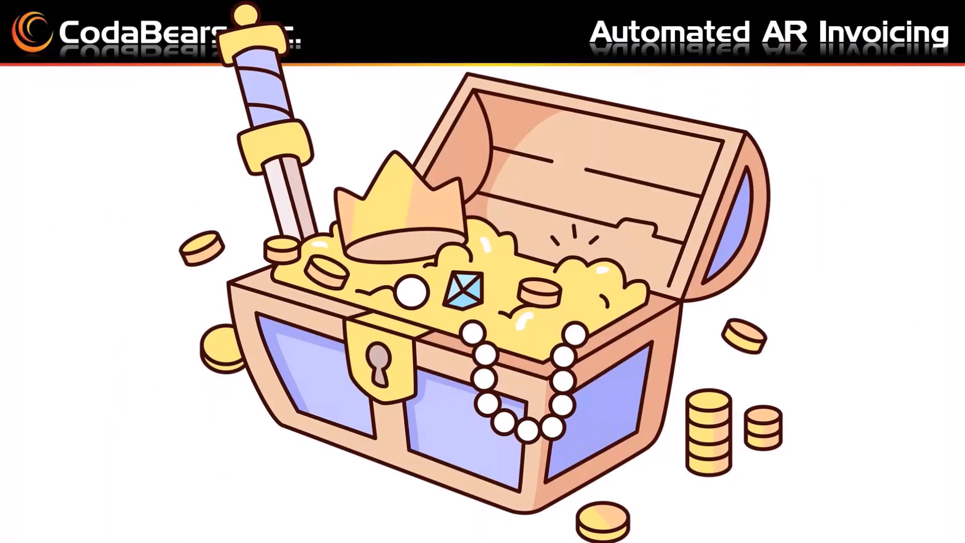
{"action": "left_click", "coordinate": [957, 242]}
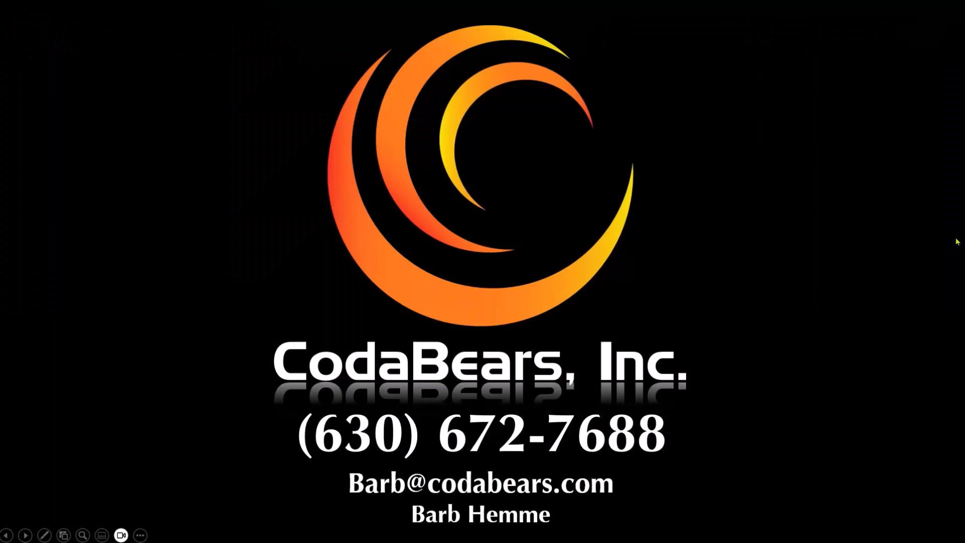